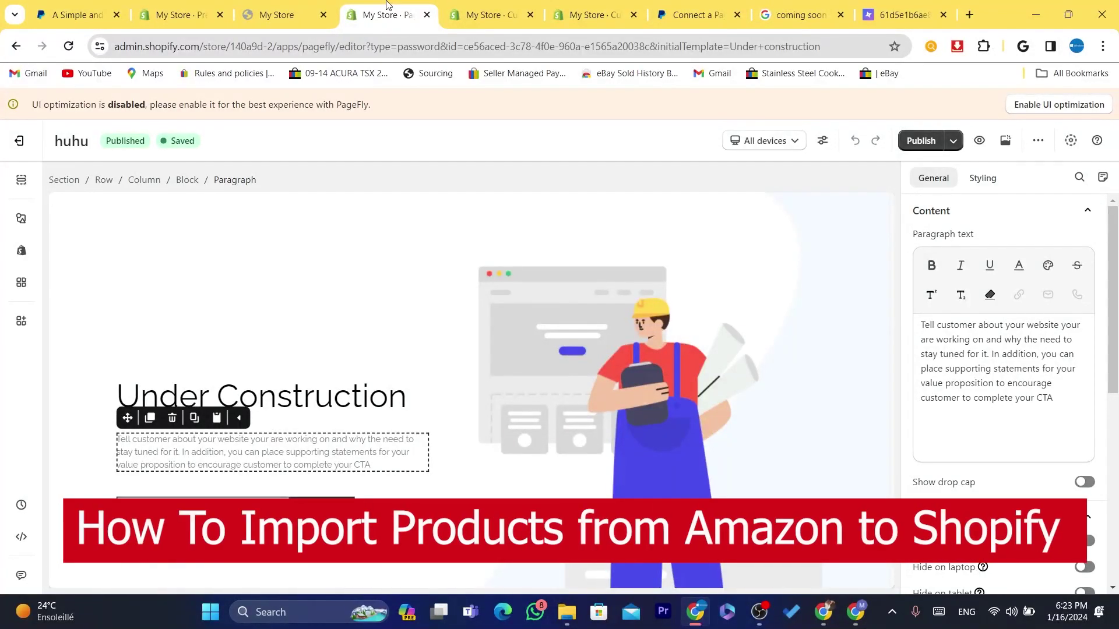
Paste the video title into the address bar and trim the end off the query
{"action": "left_click", "coordinate": [389, 41]}
{"action": "type", "text": "How To Import Products from Amazon to Shopify In 2024 ( dropship Amazon products on shopify"}
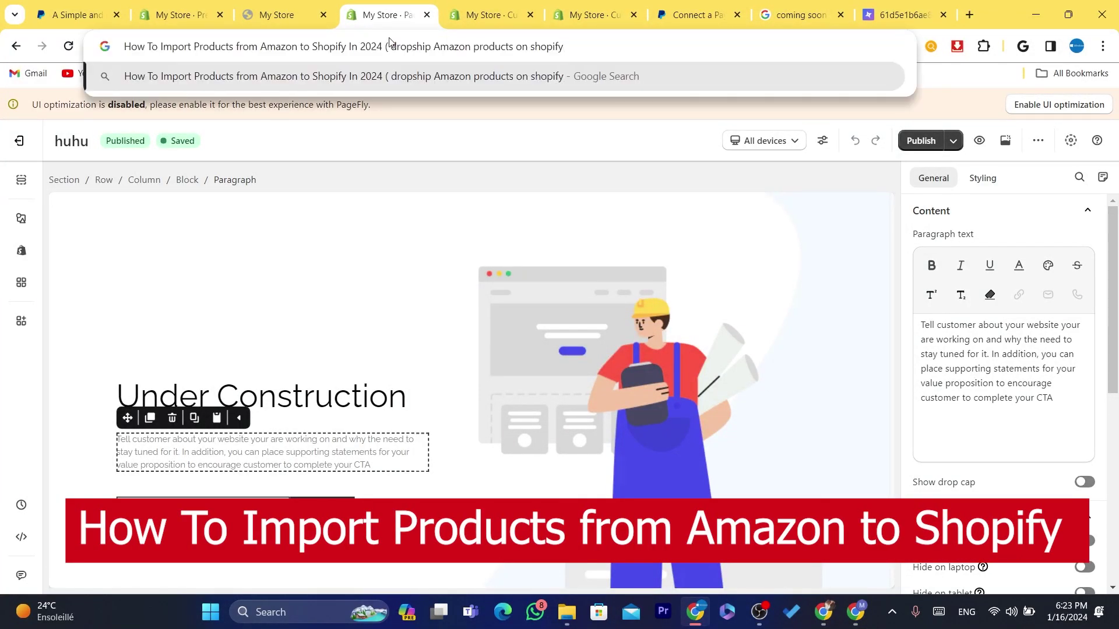
{"action": "left_click_drag", "start_coordinate": [360, 46], "coordinate": [771, 58]}
{"action": "key", "text": "BackSpace"}
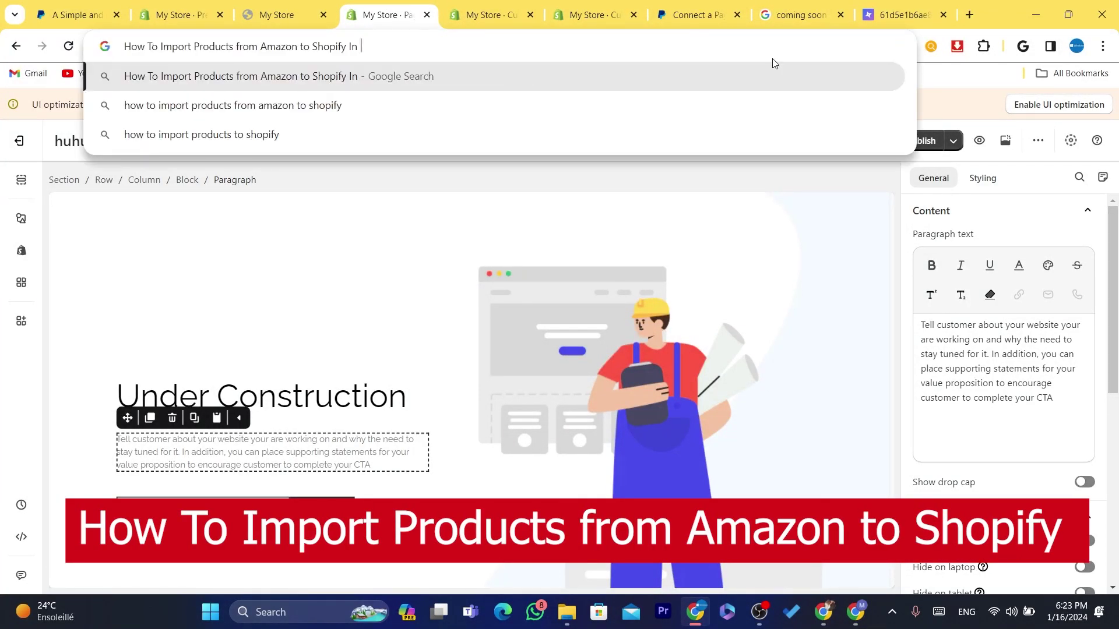
{"action": "key", "text": "BackSpace"}
{"action": "key", "text": "BackSpace"}
{"action": "key", "text": "BackSpace"}
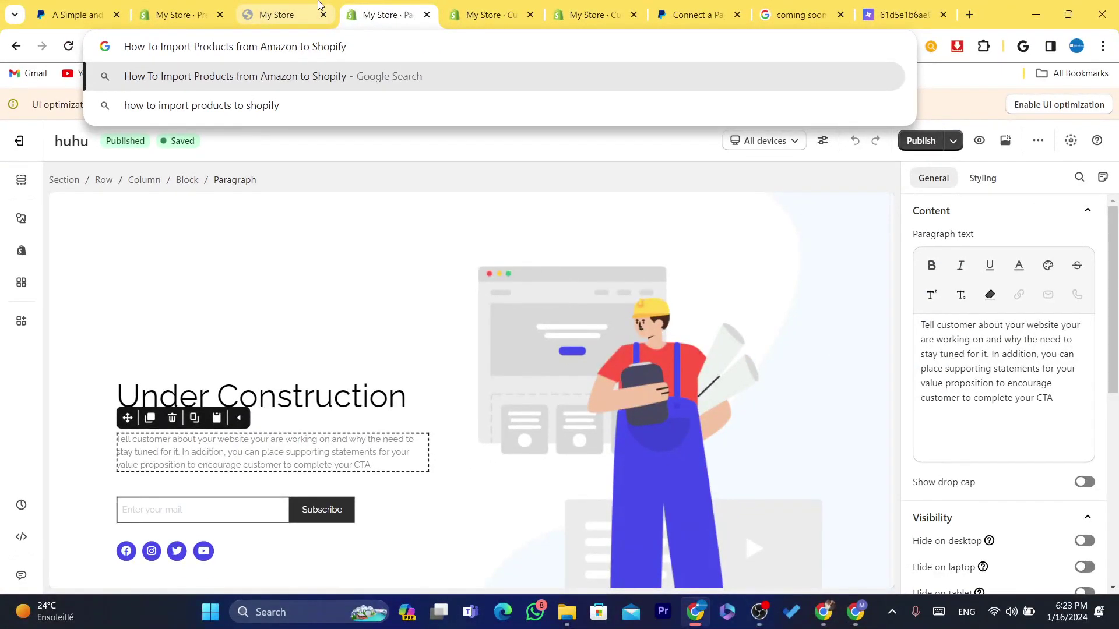
In the My Store tab, search Google for 'shopify', open shopify.com and go to Log in
{"action": "left_click", "coordinate": [320, 4]}
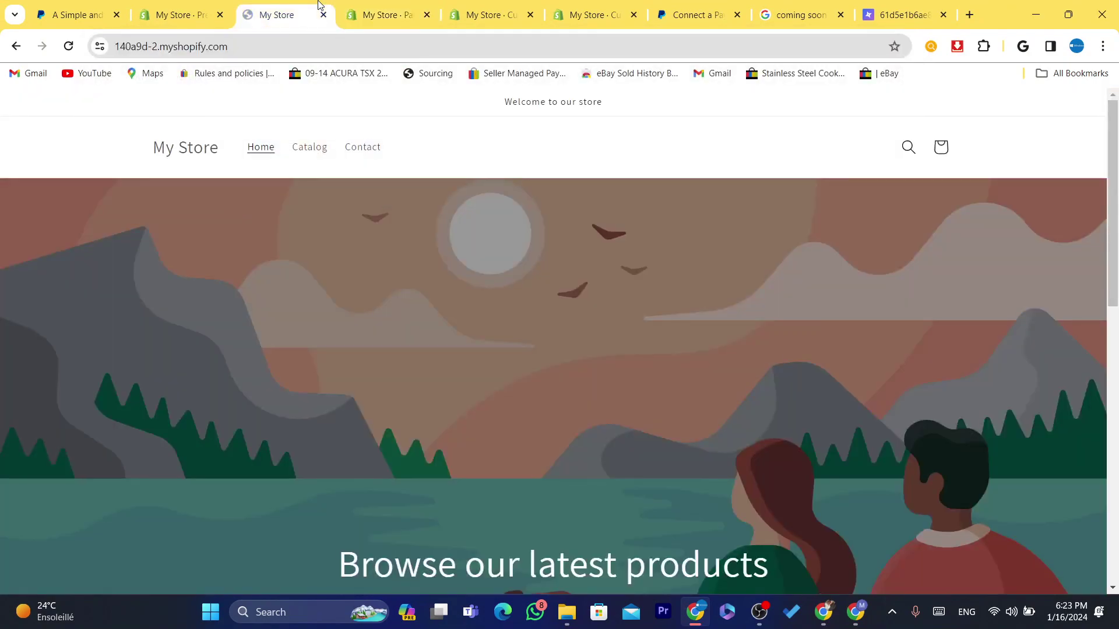
{"action": "left_click", "coordinate": [309, 46]}
{"action": "type", "text": "shopify"}
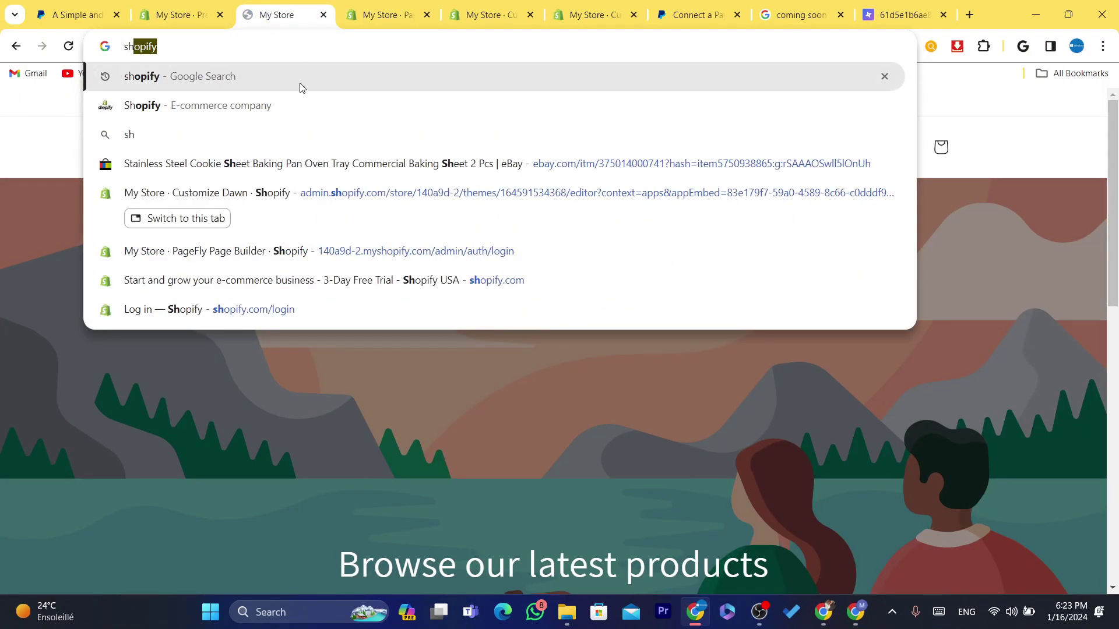
{"action": "left_click", "coordinate": [300, 83]}
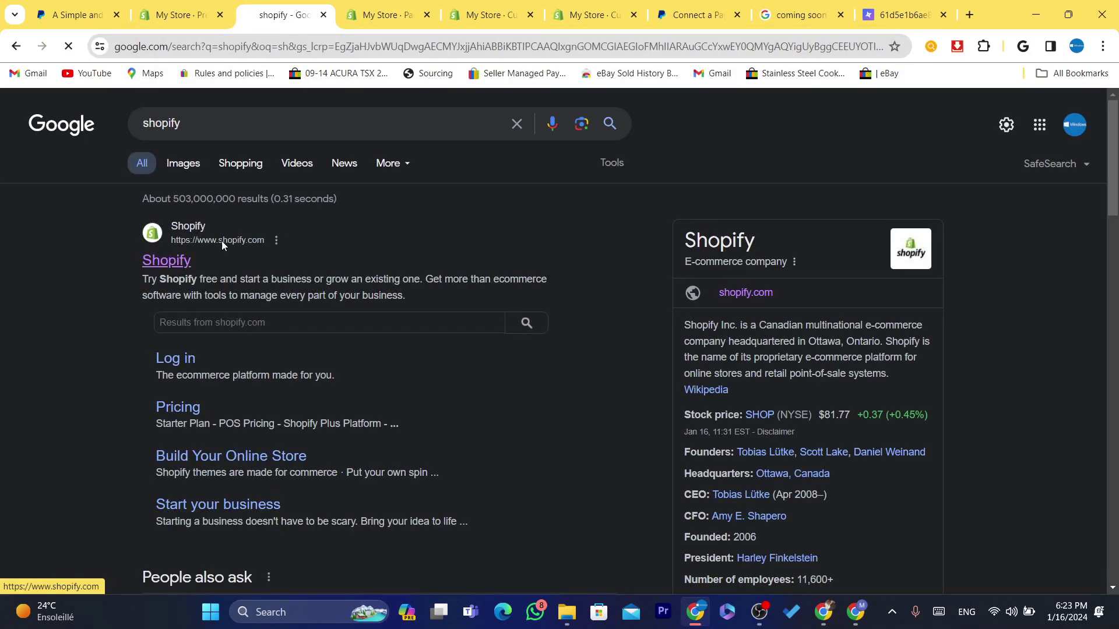
{"action": "left_click", "coordinate": [169, 257]}
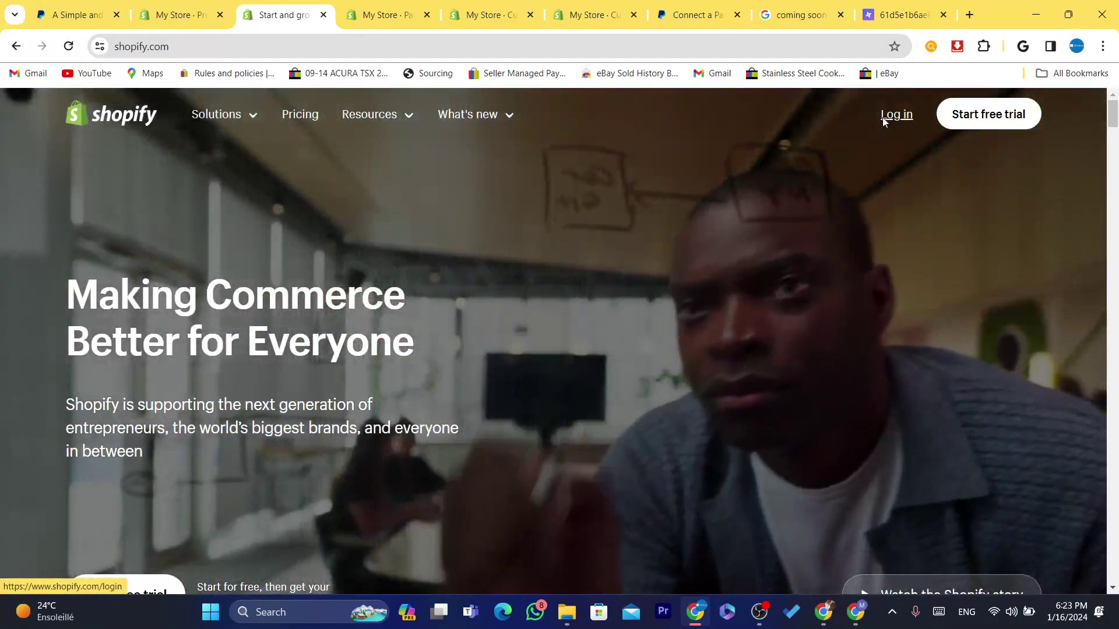
{"action": "left_click", "coordinate": [884, 121]}
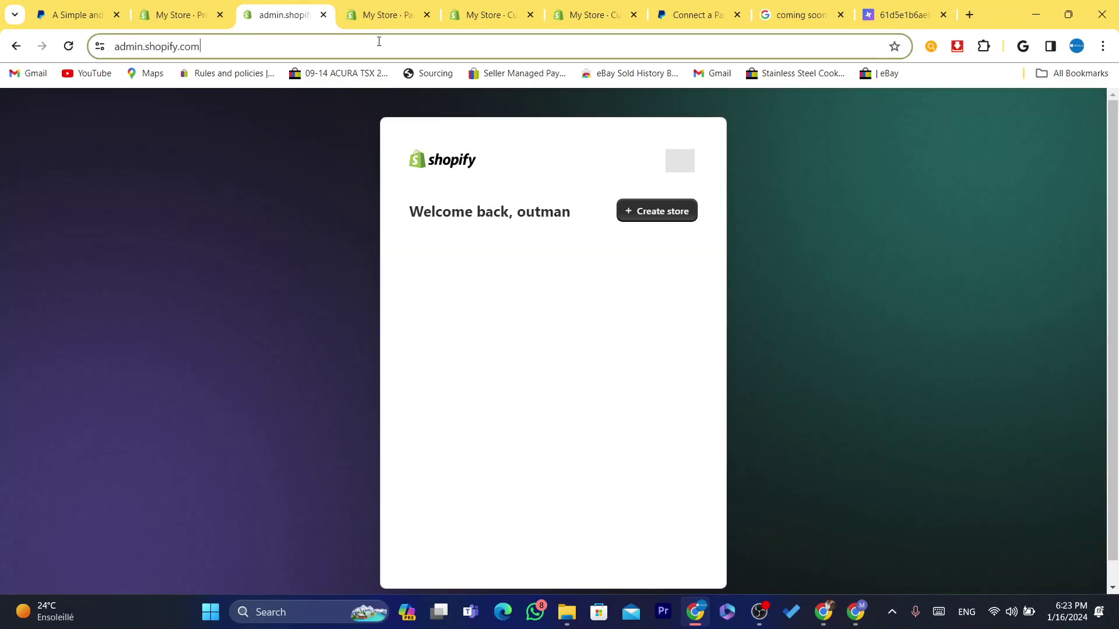
Enter the store admin and close the leftover tabs, including the theme editor
{"action": "left_click", "coordinate": [548, 349]}
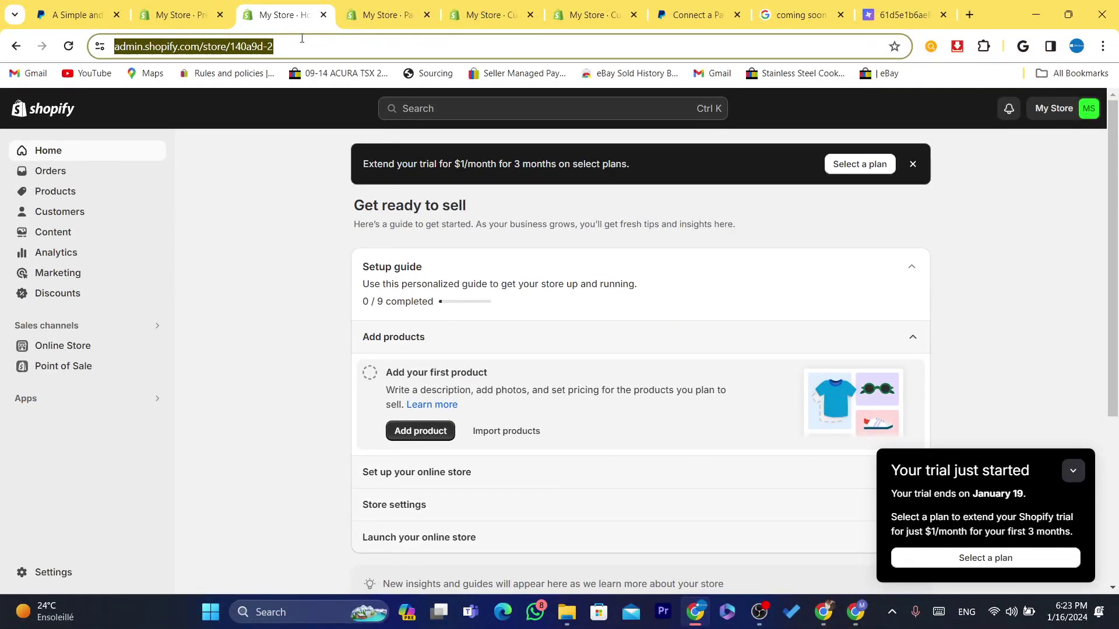
{"action": "left_click", "coordinate": [389, 14]}
{"action": "left_click", "coordinate": [427, 15]}
{"action": "left_click", "coordinate": [426, 14]}
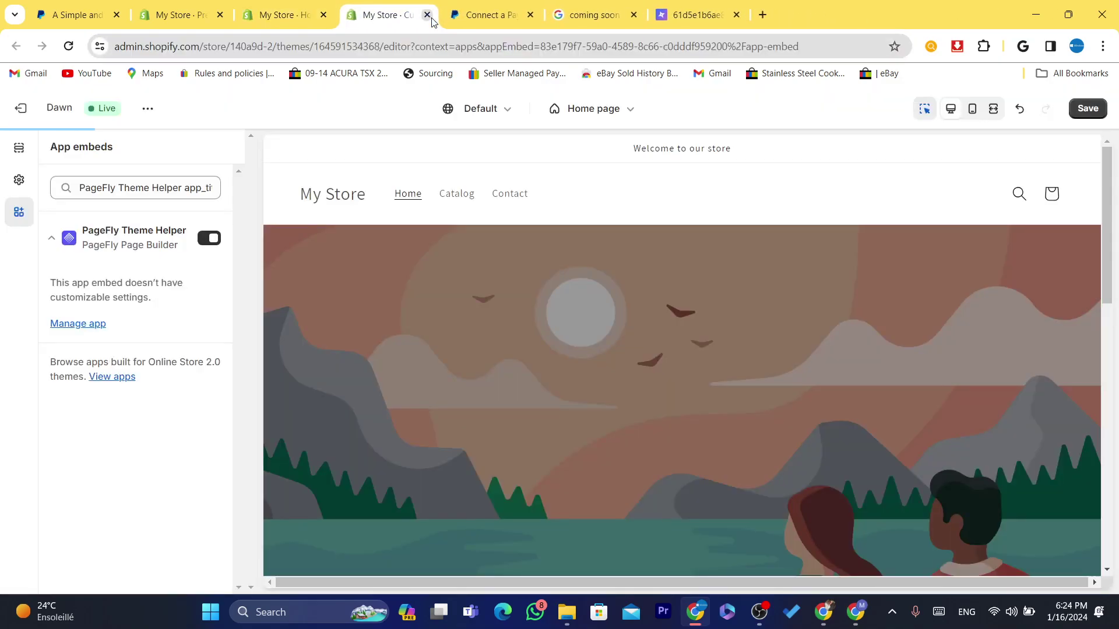
{"action": "left_click", "coordinate": [427, 14]}
{"action": "left_click", "coordinate": [426, 15]}
{"action": "left_click", "coordinate": [426, 14]}
{"action": "left_click", "coordinate": [426, 15]}
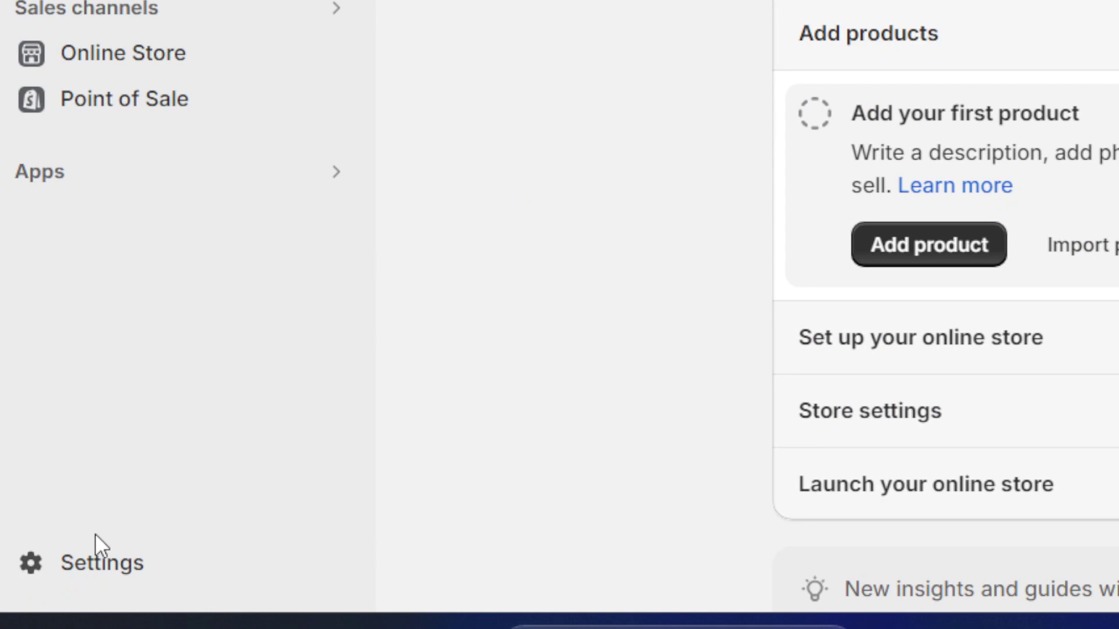
Go to Settings > Apps and sales channels and launch the Shopify App Store
{"action": "left_click", "coordinate": [96, 551]}
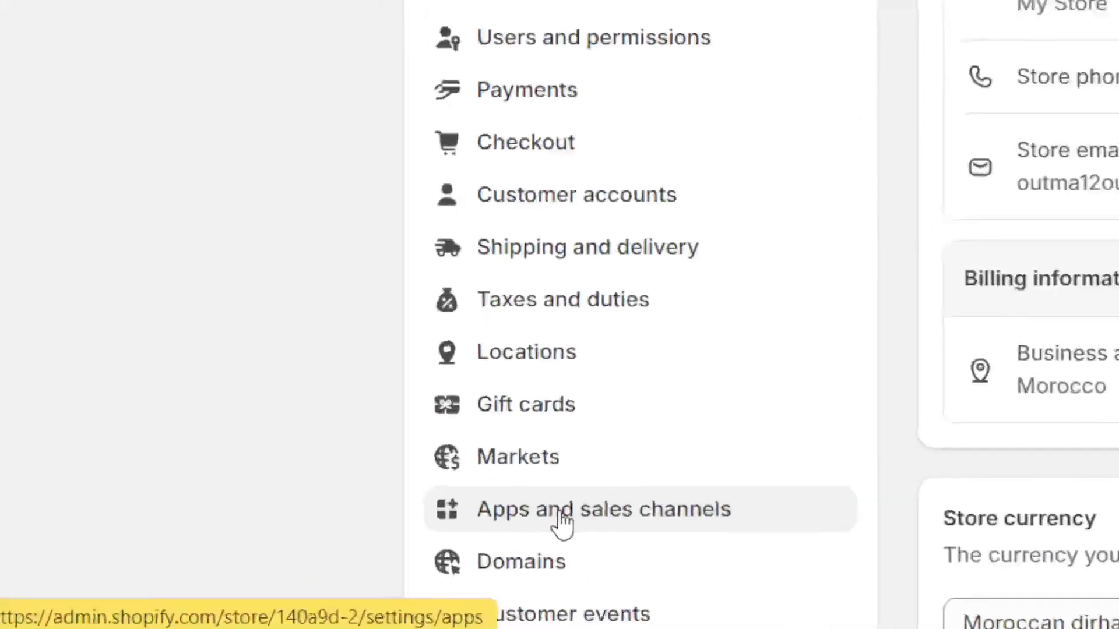
{"action": "left_click", "coordinate": [267, 539]}
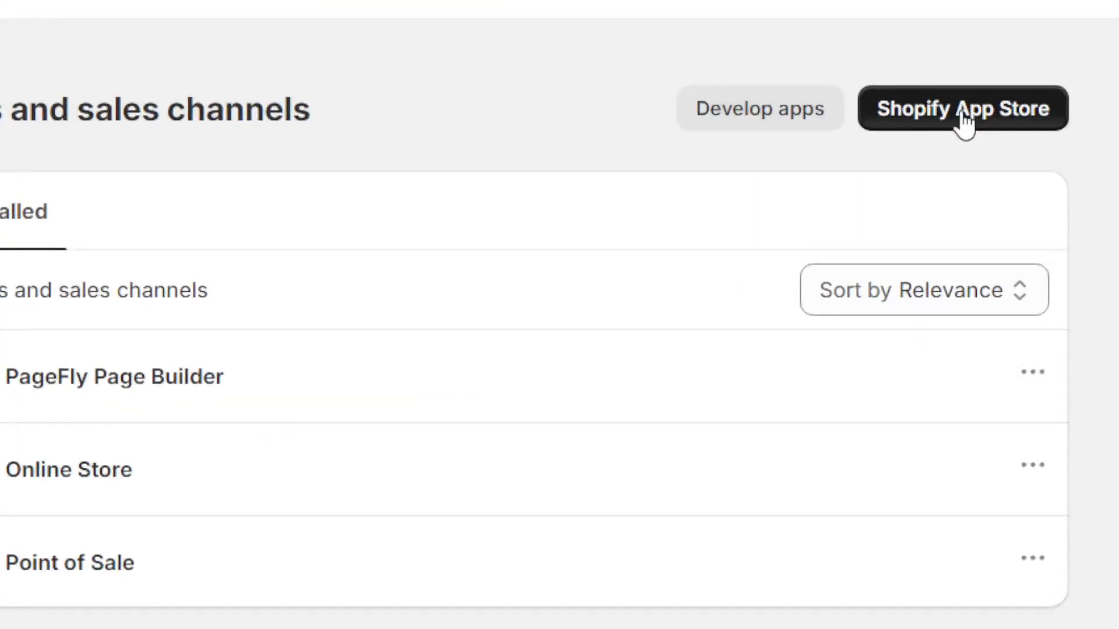
{"action": "left_click", "coordinate": [964, 119]}
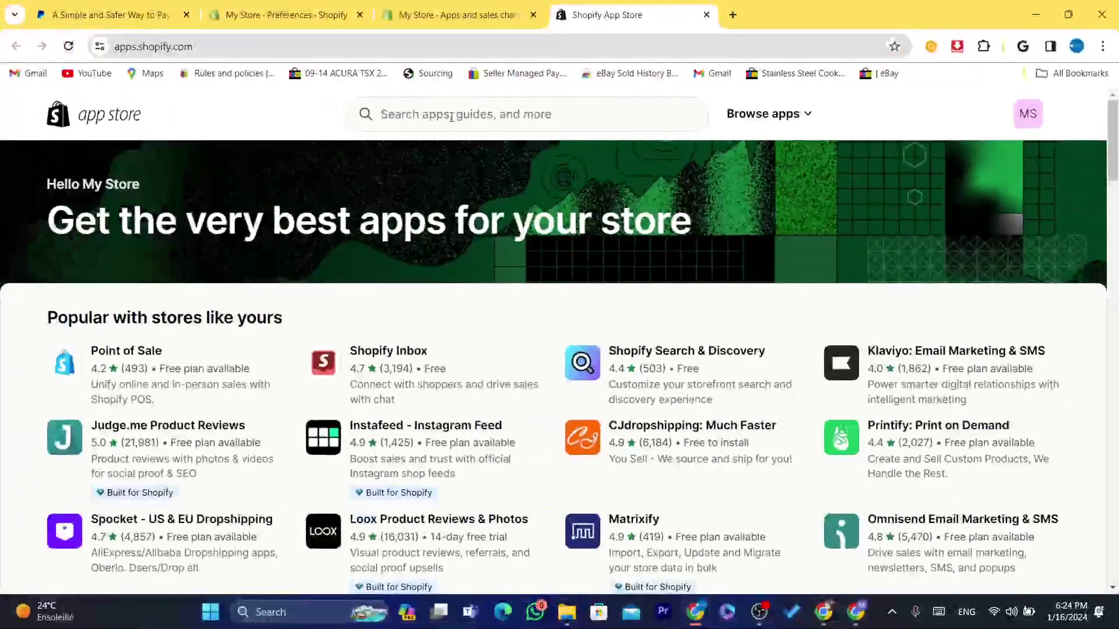
Search the App Store for 'amazon' and scroll through the matching apps
{"action": "left_click", "coordinate": [2, 263]}
{"action": "type", "text": "ama"}
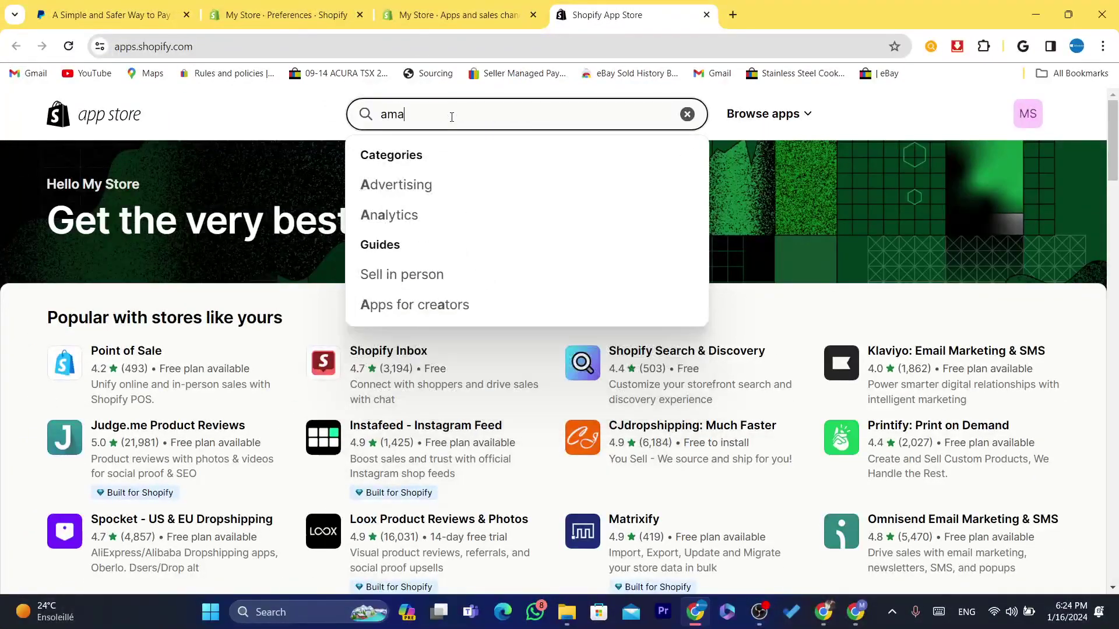
{"action": "type", "text": "o"}
{"action": "type", "text": "zon"}
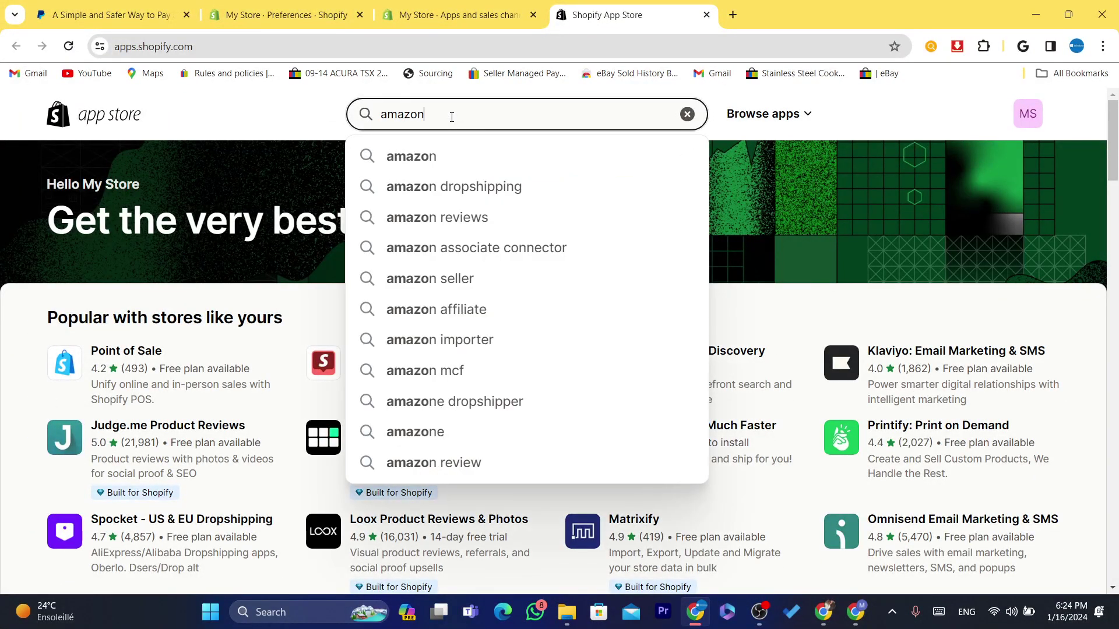
{"action": "key", "text": "Return"}
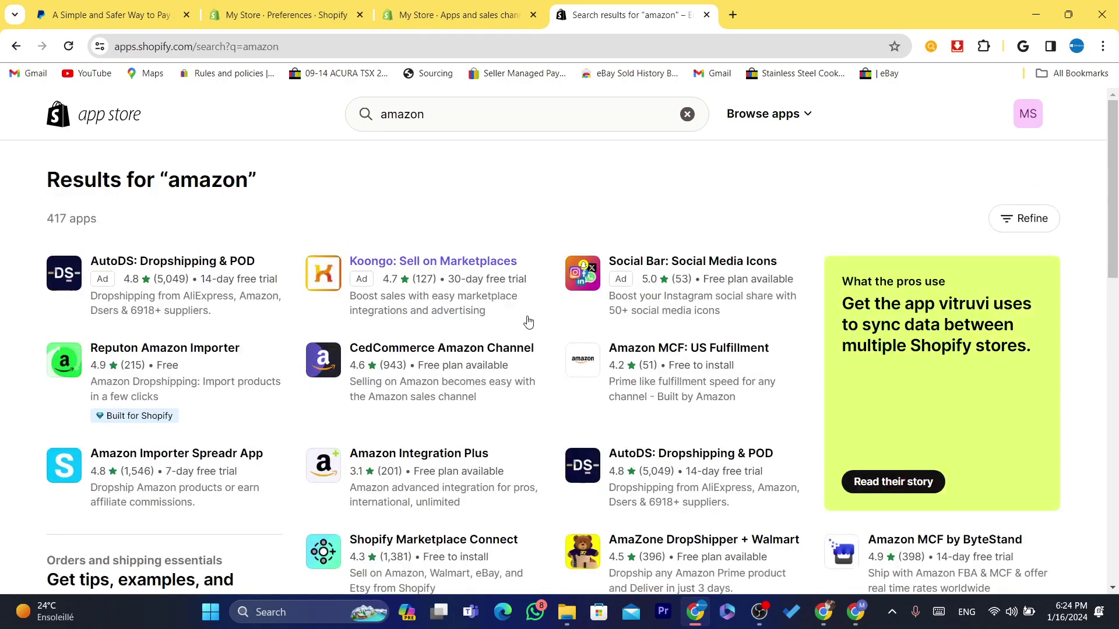
{"action": "scroll", "coordinate": [722, 268], "scroll_direction": "down", "scroll_amount": 3}
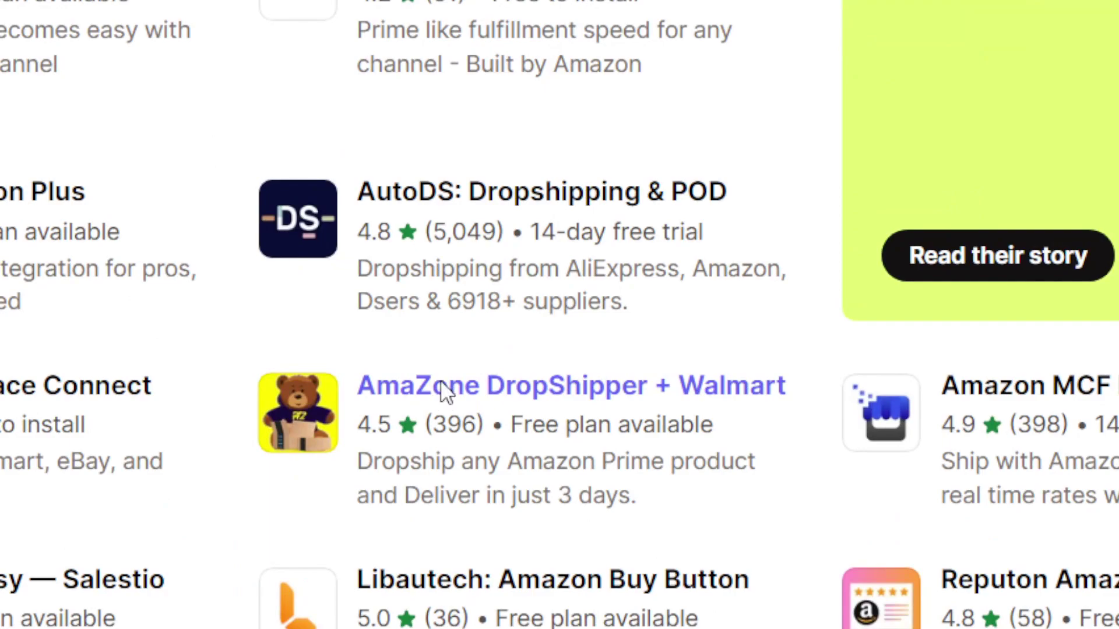
Open the AmaZone DropShipper + Walmart listing, install the app and approve its access
{"action": "left_click", "coordinate": [443, 387]}
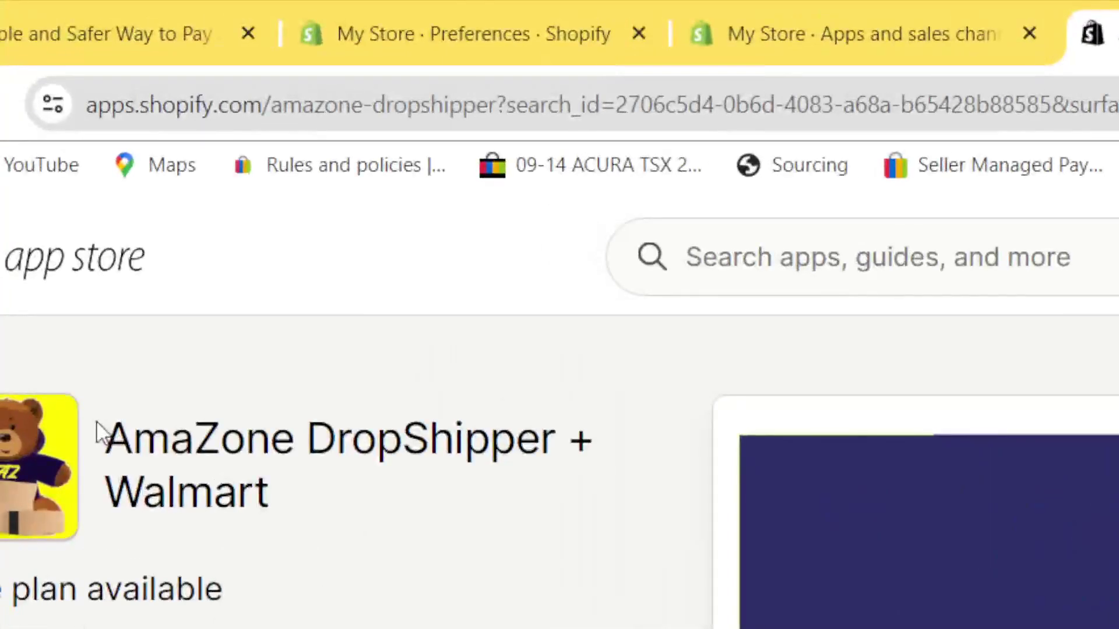
{"action": "left_click_drag", "start_coordinate": [72, 365], "coordinate": [303, 472]}
{"action": "left_click", "coordinate": [304, 472]}
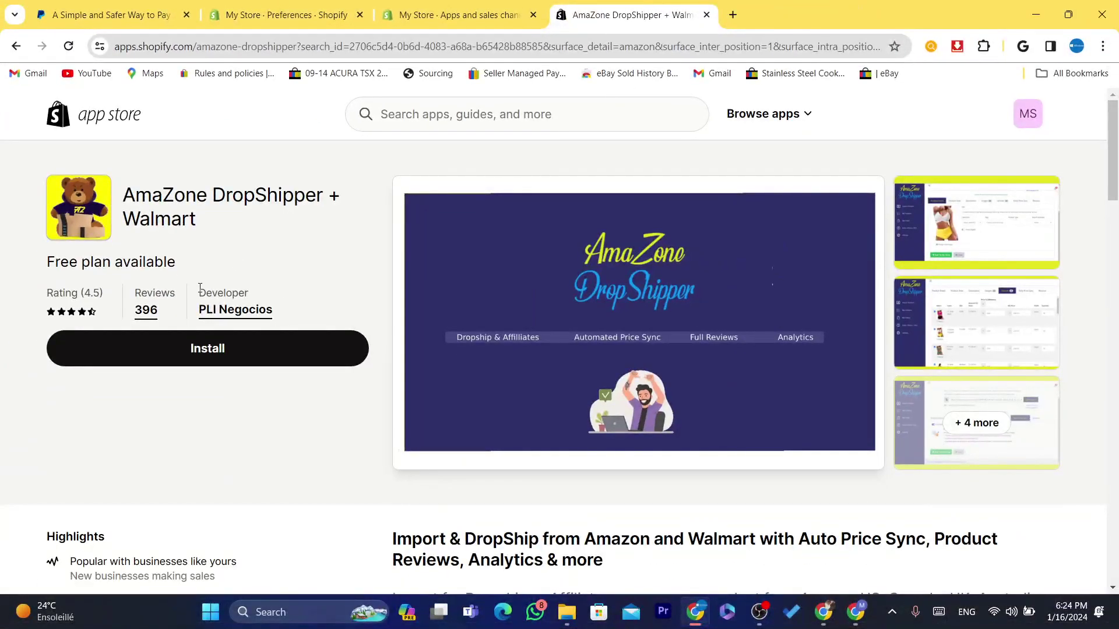
{"action": "mouse_move", "coordinate": [245, 292]}
{"action": "left_mouse_down"}
{"action": "mouse_move", "coordinate": [285, 312]}
{"action": "mouse_move", "coordinate": [253, 310]}
{"action": "left_mouse_up"}
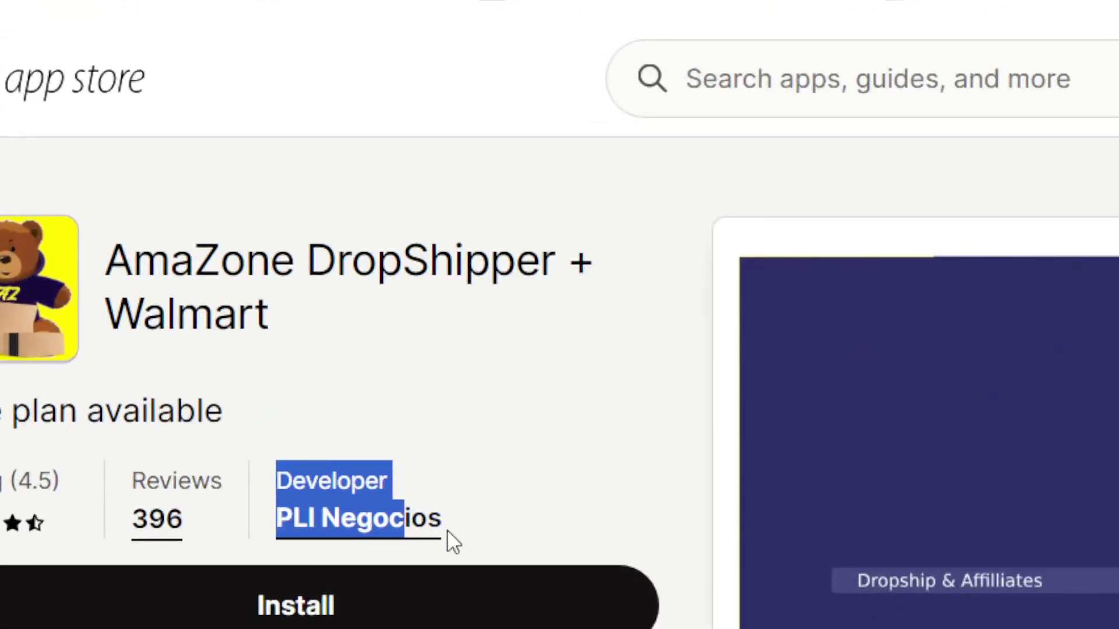
{"action": "left_click", "coordinate": [276, 315]}
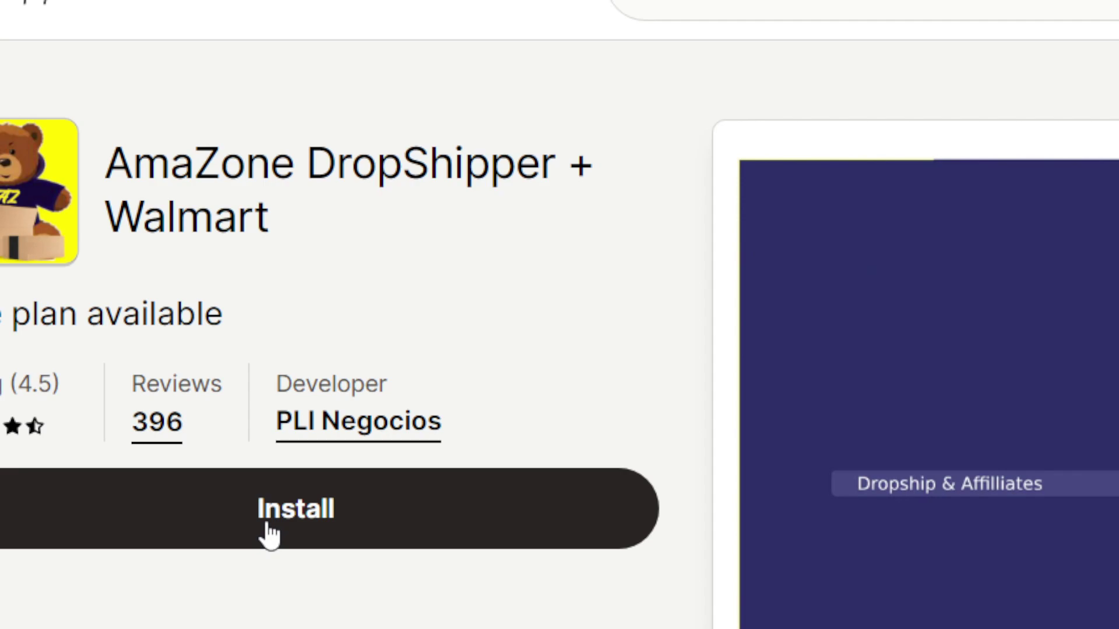
{"action": "left_click", "coordinate": [268, 524]}
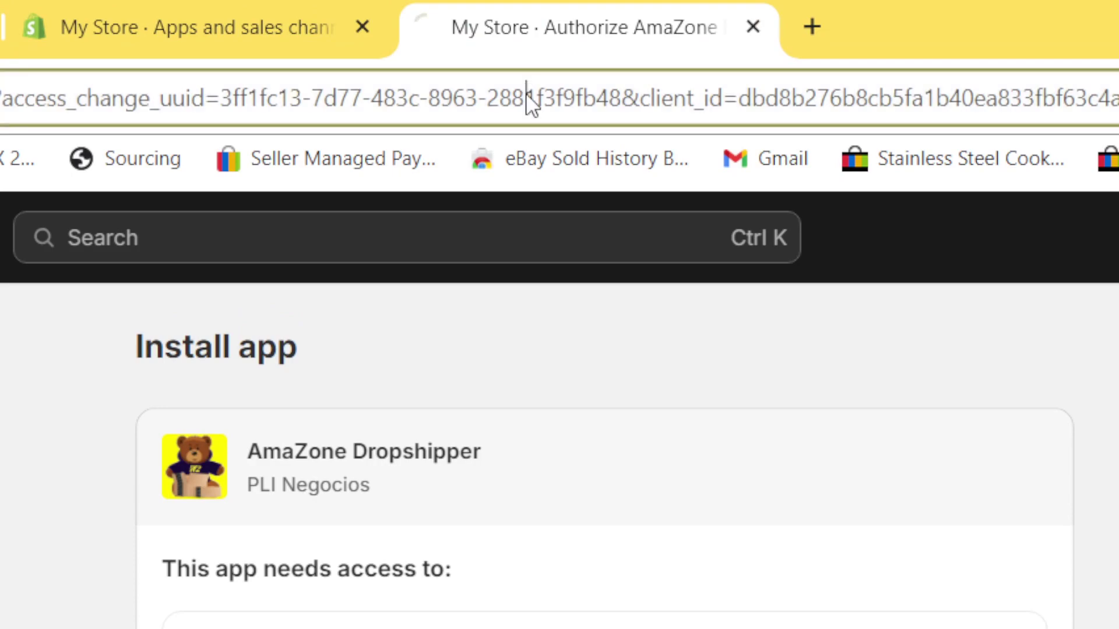
{"action": "double_click", "coordinate": [527, 81]}
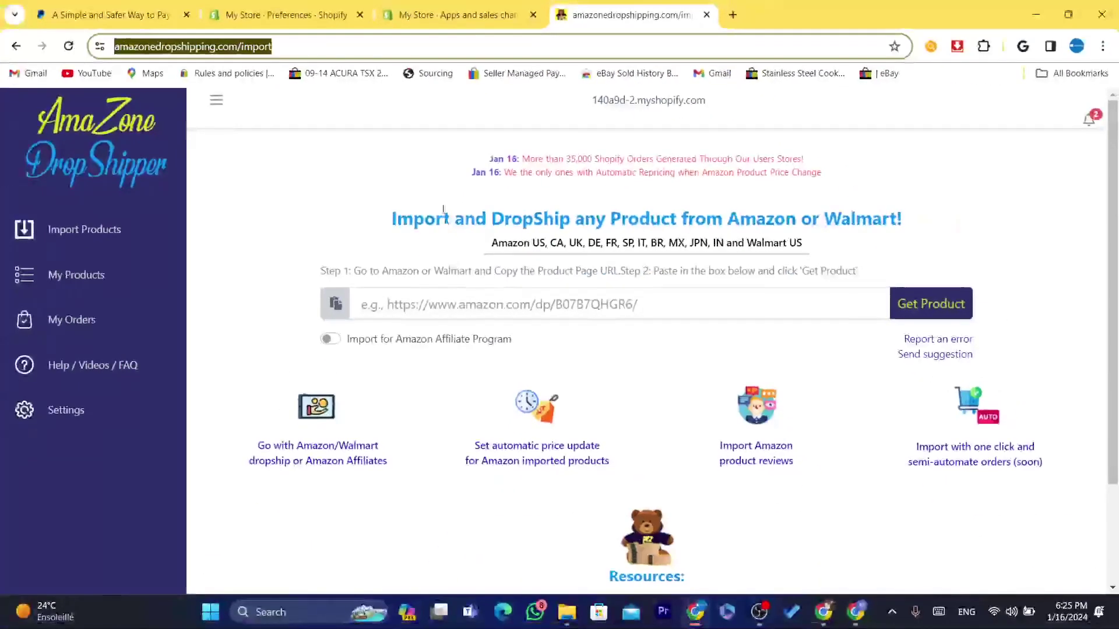
Highlight the import heading and the Step 1 and Step 2 instructions
{"action": "left_click_drag", "start_coordinate": [102, 413], "coordinate": [259, 408]}
{"action": "left_click_drag", "start_coordinate": [457, 218], "coordinate": [949, 232]}
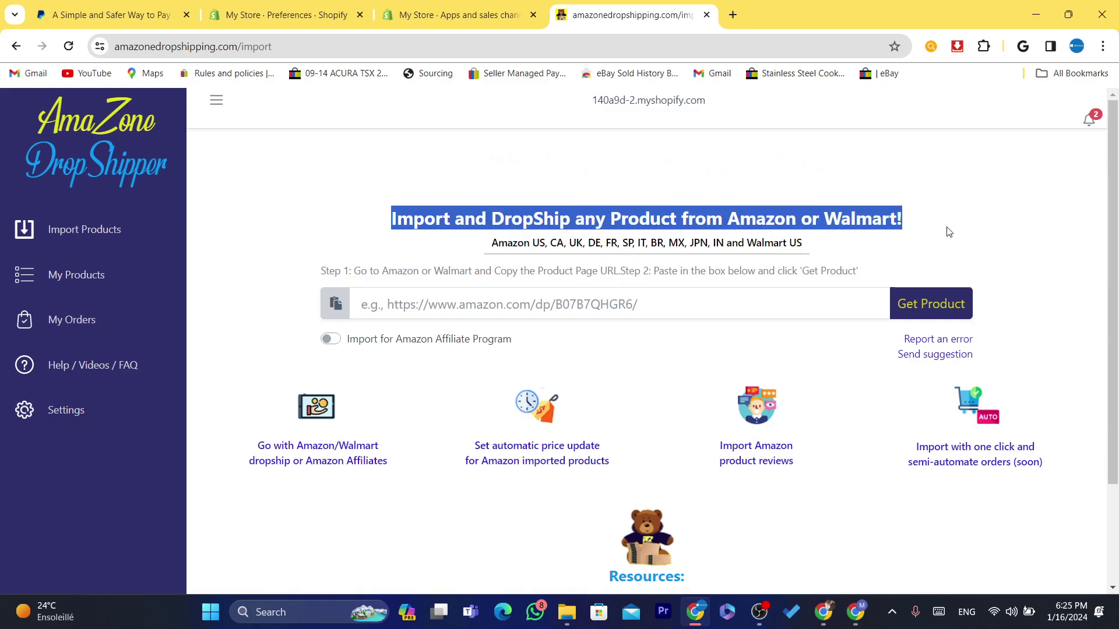
{"action": "left_click", "coordinate": [949, 232]}
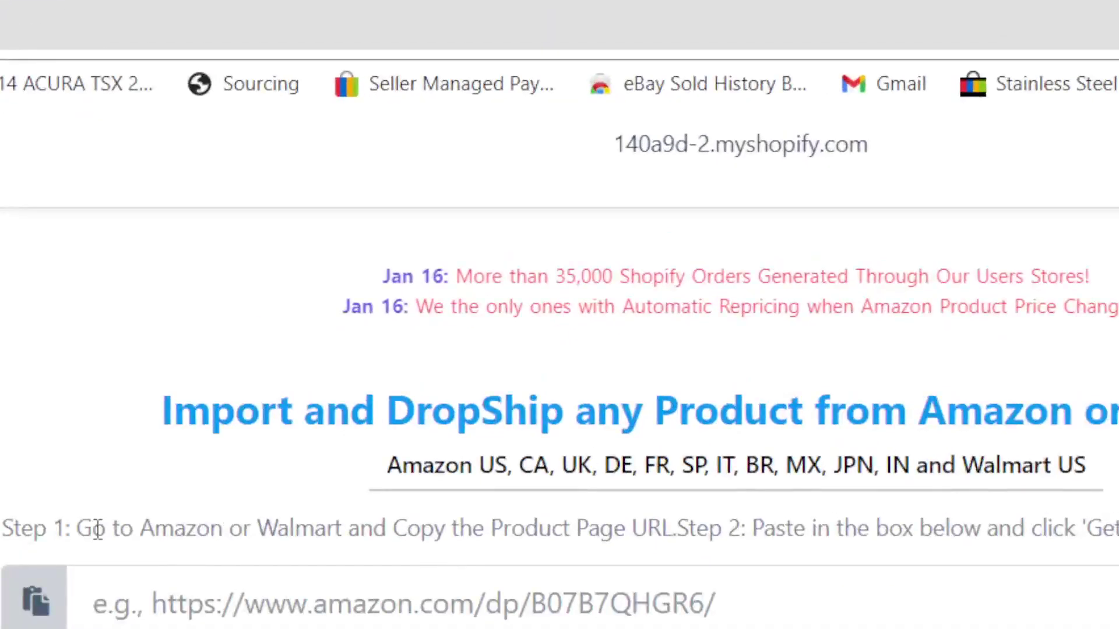
{"action": "left_click_drag", "start_coordinate": [362, 272], "coordinate": [452, 271]}
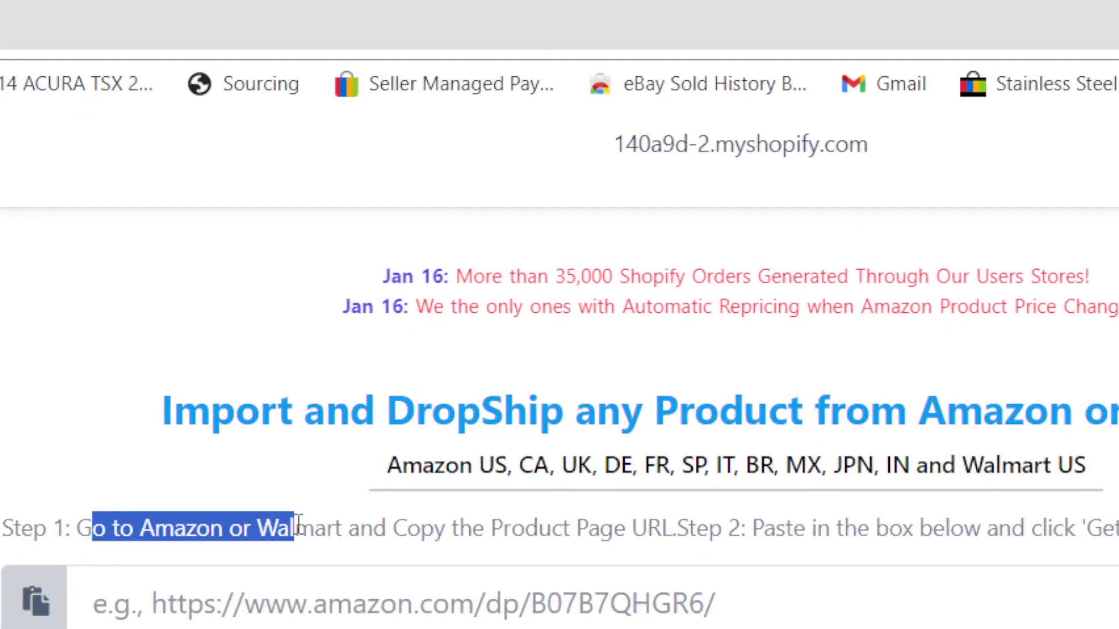
{"action": "left_click_drag", "start_coordinate": [316, 517], "coordinate": [751, 528]}
{"action": "triple_click", "coordinate": [527, 528]}
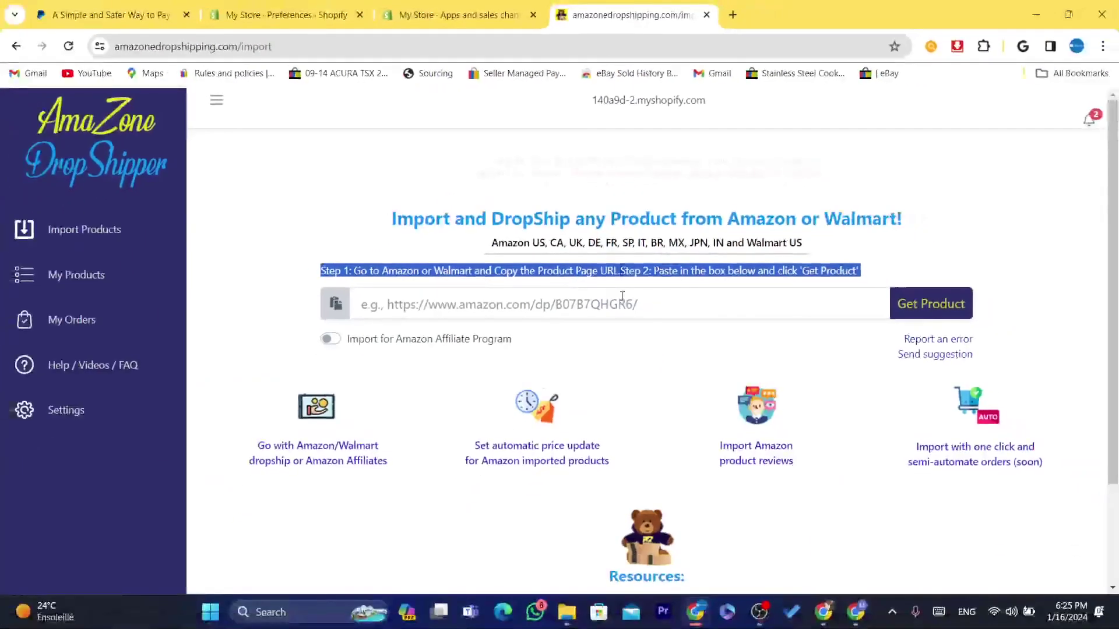
Turn on 'Import for Amazon Affiliate Program' and focus the product URL field
{"action": "left_click", "coordinate": [483, 601]}
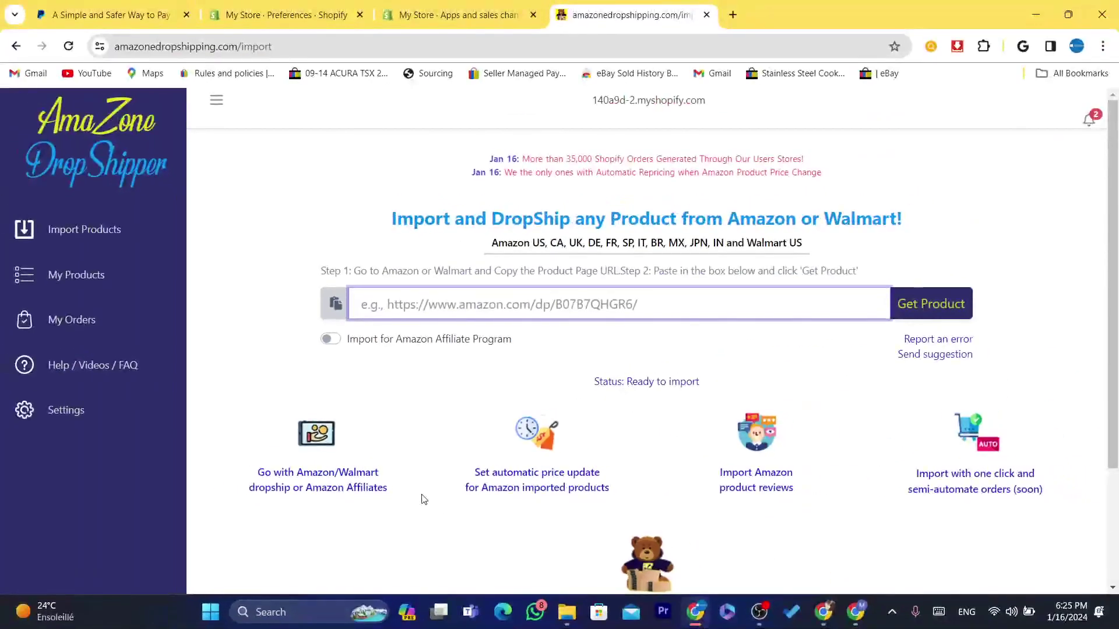
{"action": "left_click", "coordinate": [332, 341]}
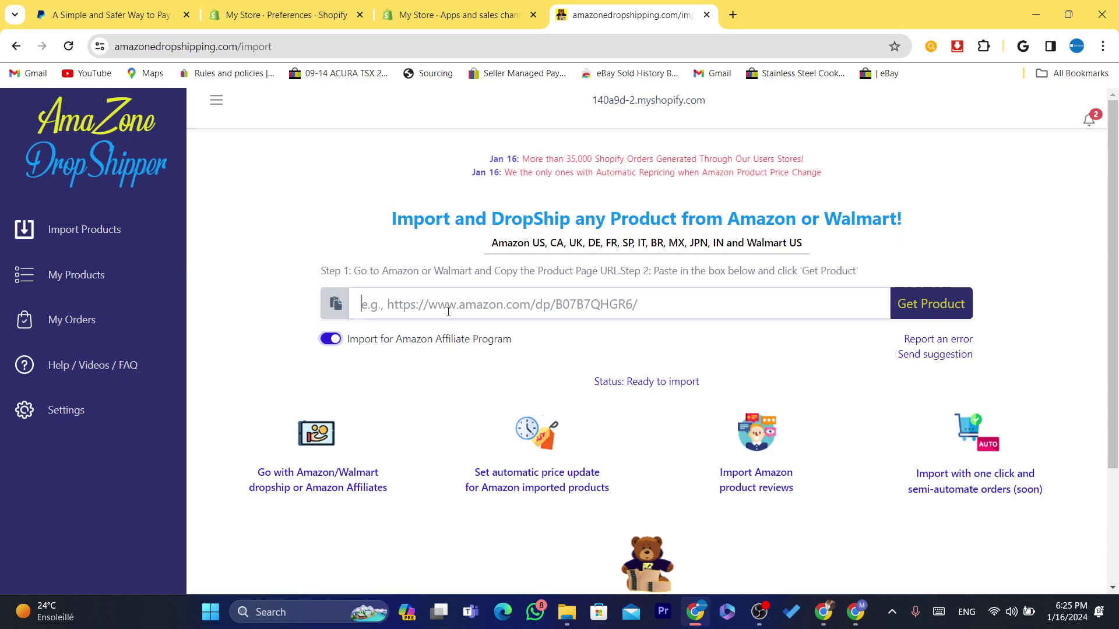
{"action": "left_click", "coordinate": [368, 287]}
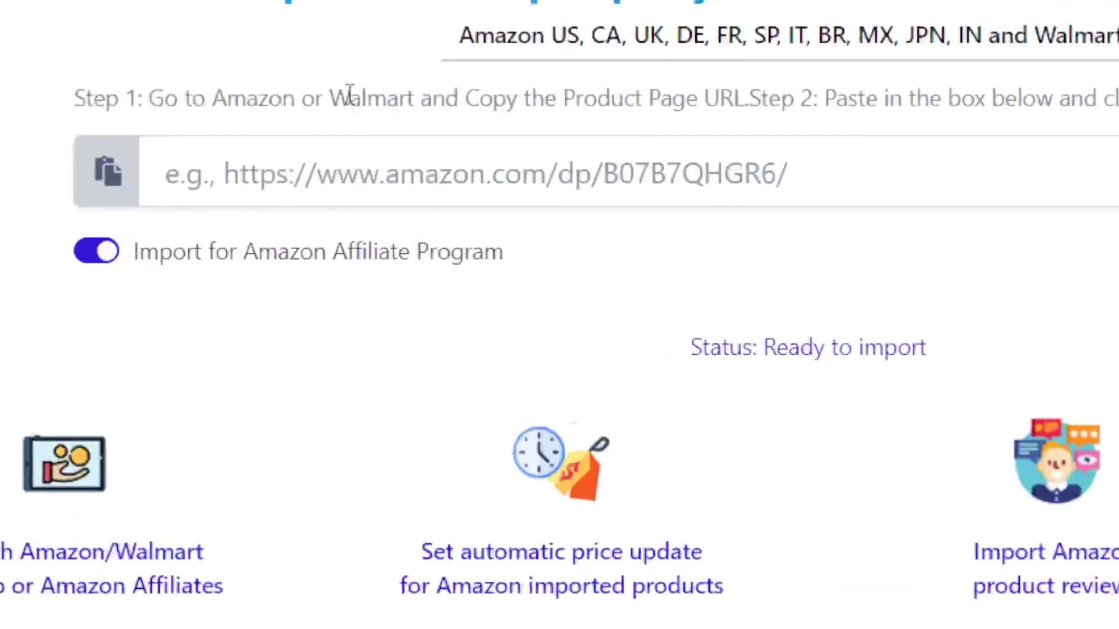
{"action": "left_click", "coordinate": [357, 147]}
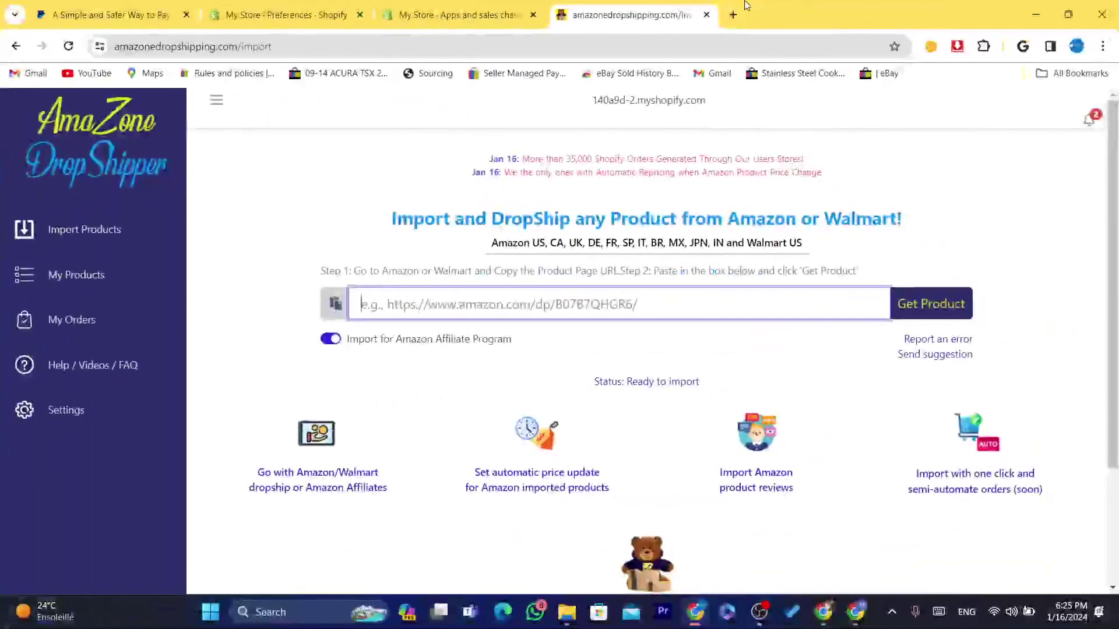
Open a new tab, then switch to the other Chrome profile's window
{"action": "left_click", "coordinate": [733, 13]}
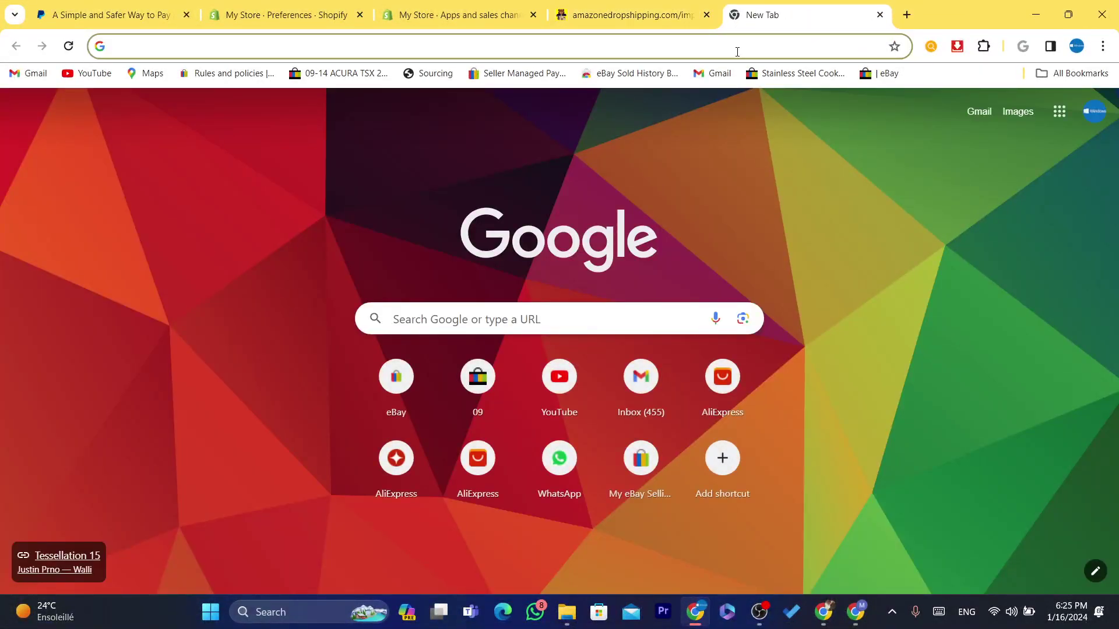
{"action": "type", "text": "ama"}
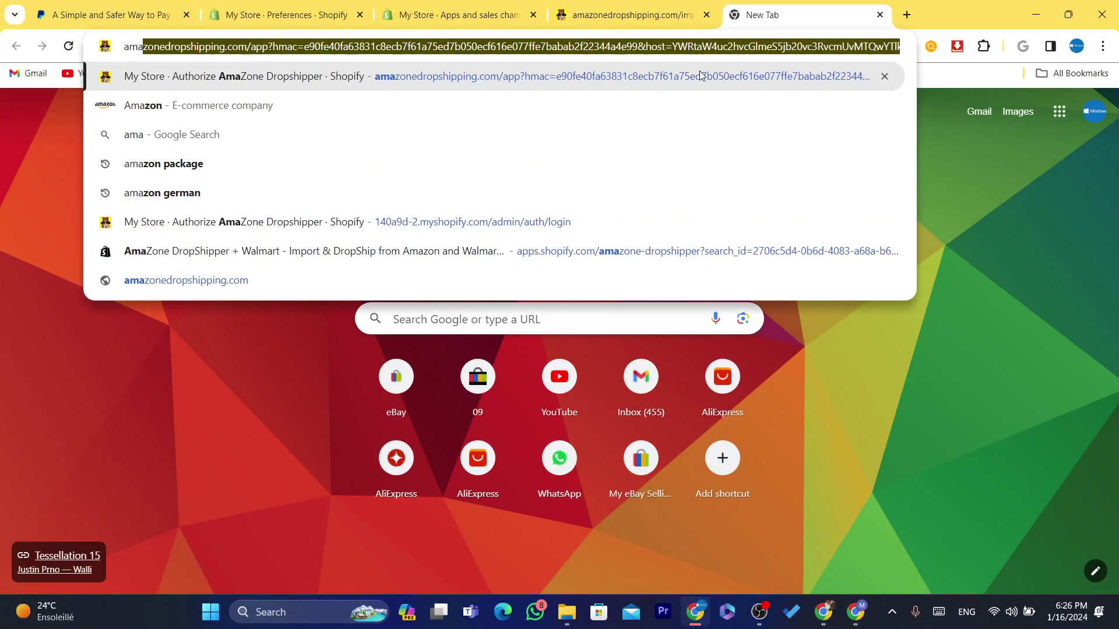
{"action": "right_click", "coordinate": [822, 622]}
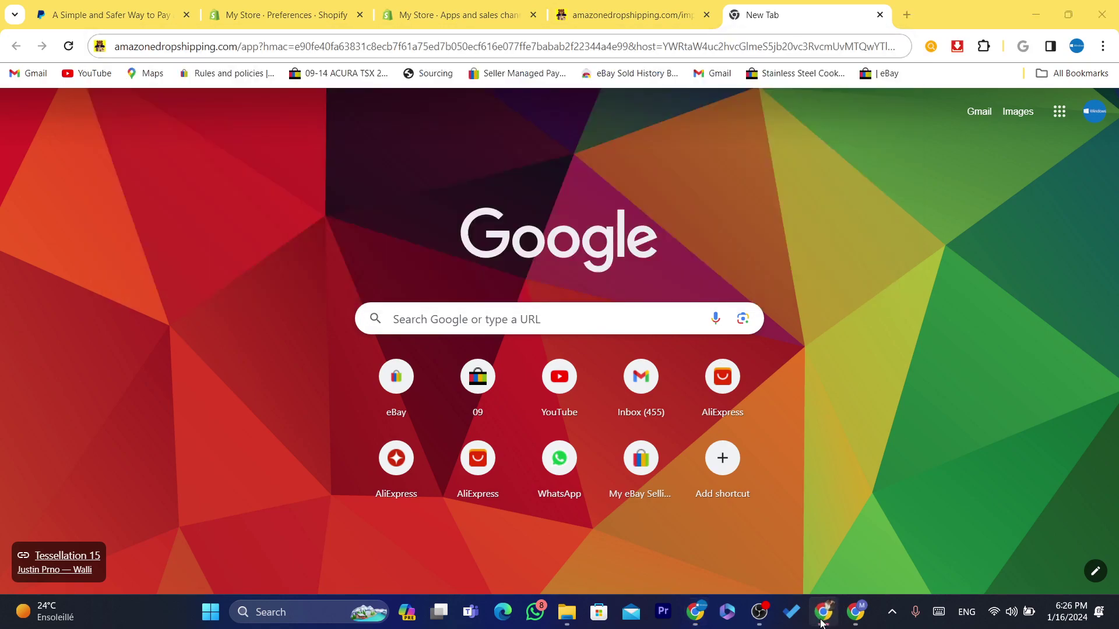
{"action": "left_click", "coordinate": [785, 521]}
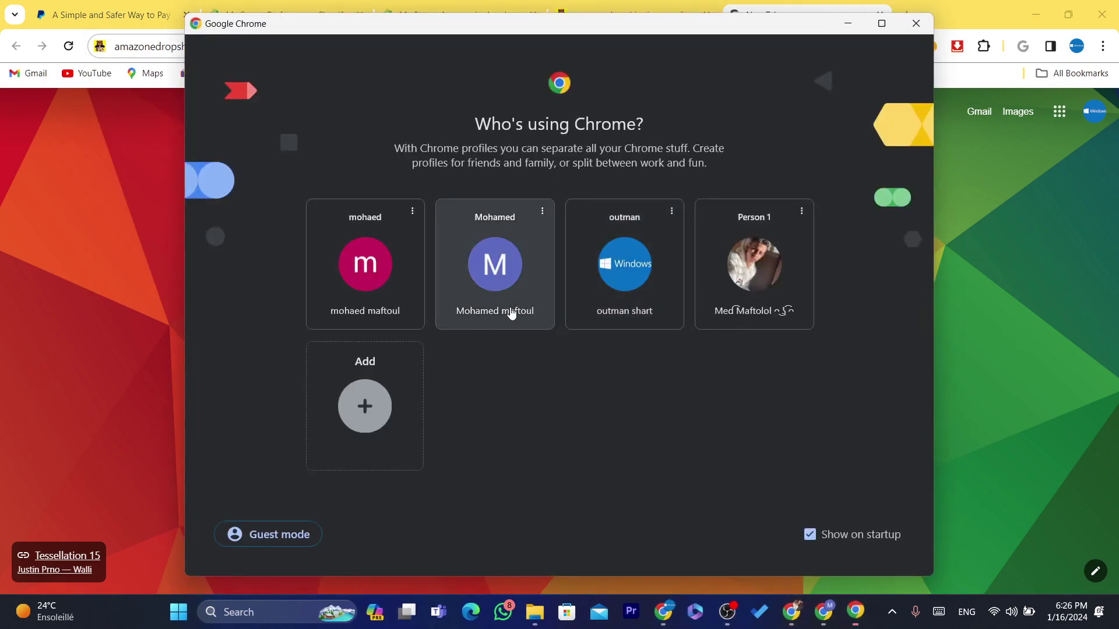
{"action": "left_click", "coordinate": [507, 311]}
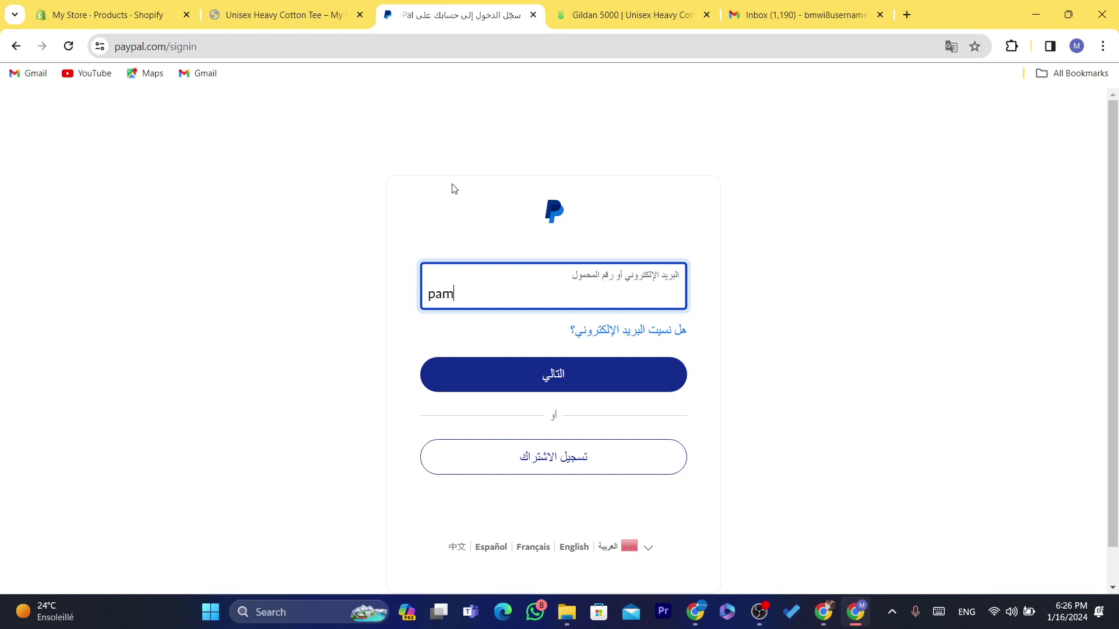
Open the Amazon DNJ RB229.10 Oversize Rod Bearings page from the 'ama' suggestion
{"action": "left_click", "coordinate": [470, 46]}
{"action": "type", "text": "ama"}
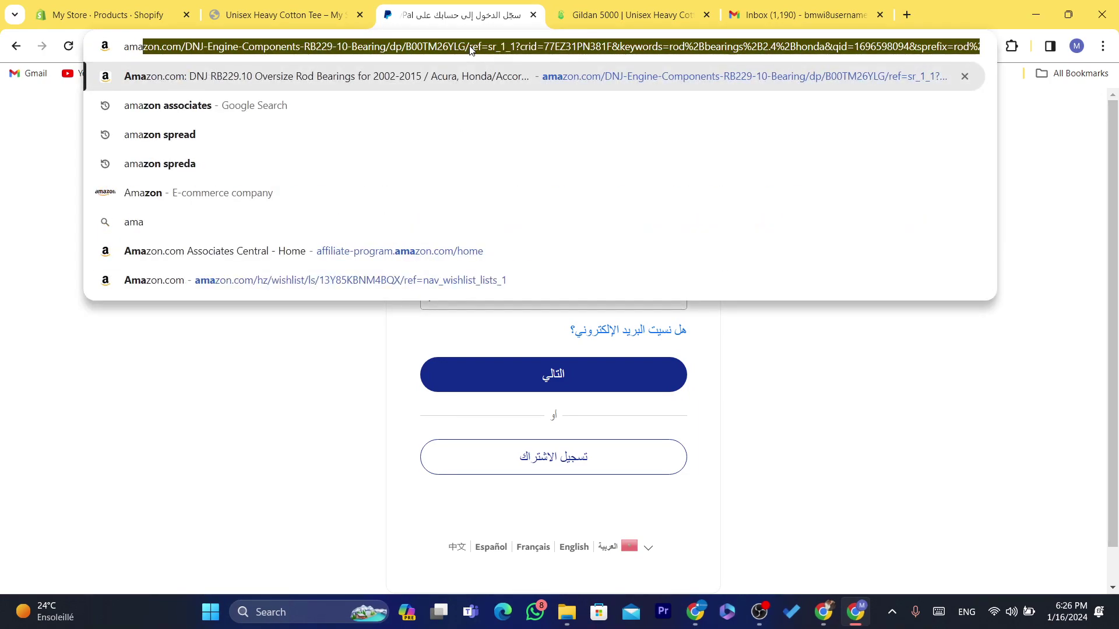
{"action": "left_click", "coordinate": [476, 78]}
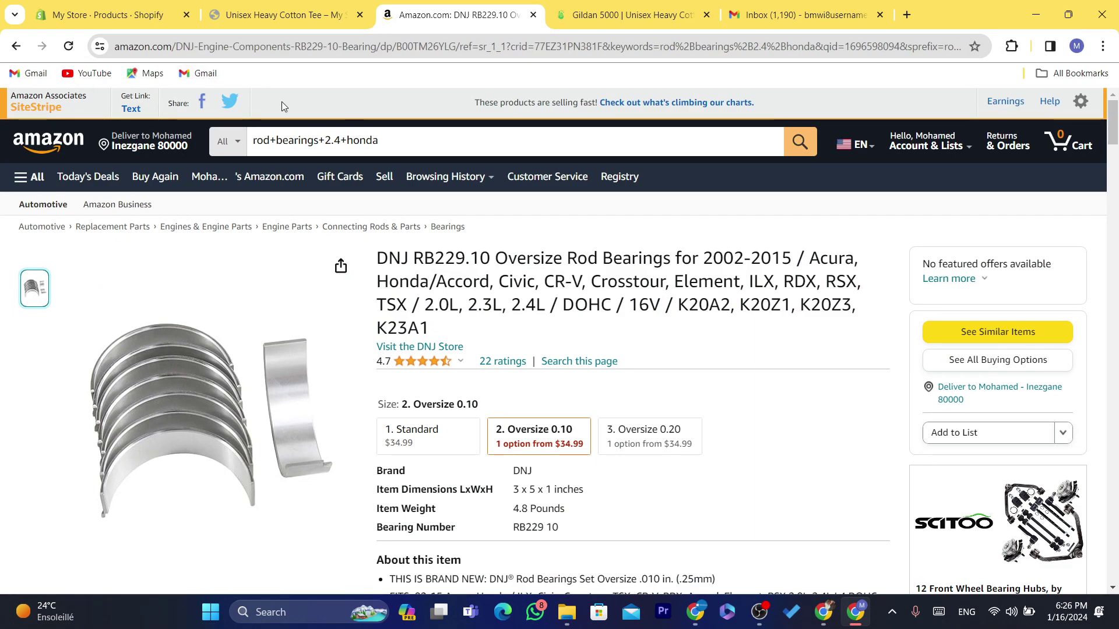
Open Amazon Associates Central via Google in the Printify tab, then return to the DNJ tab
{"action": "left_click", "coordinate": [629, 14]}
{"action": "left_click", "coordinate": [599, 46]}
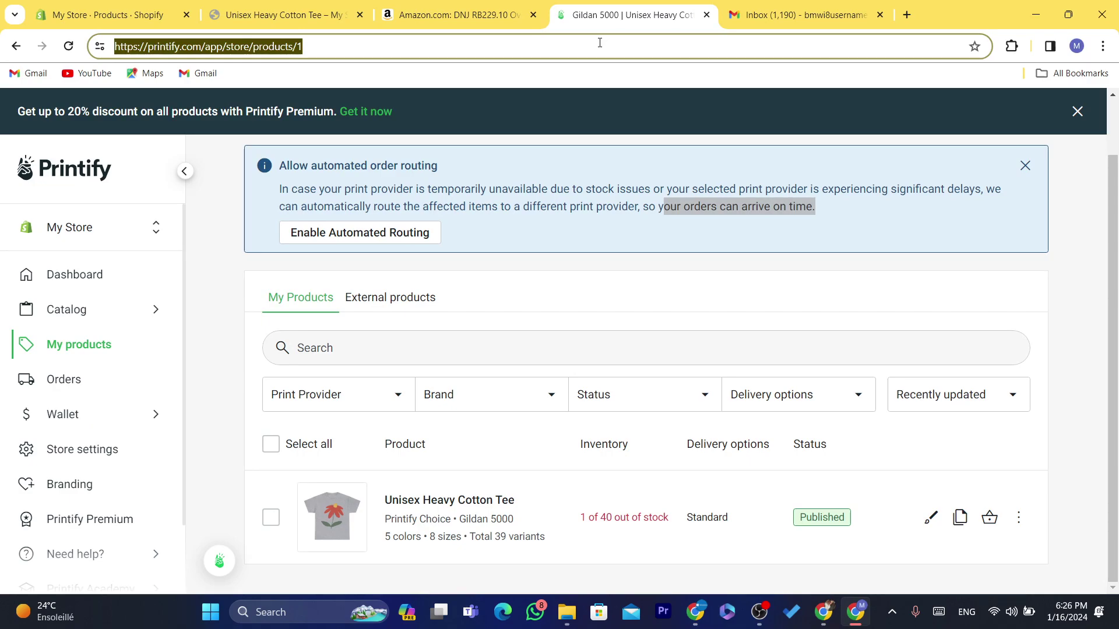
{"action": "type", "text": "ama"}
{"action": "left_click", "coordinate": [390, 134]}
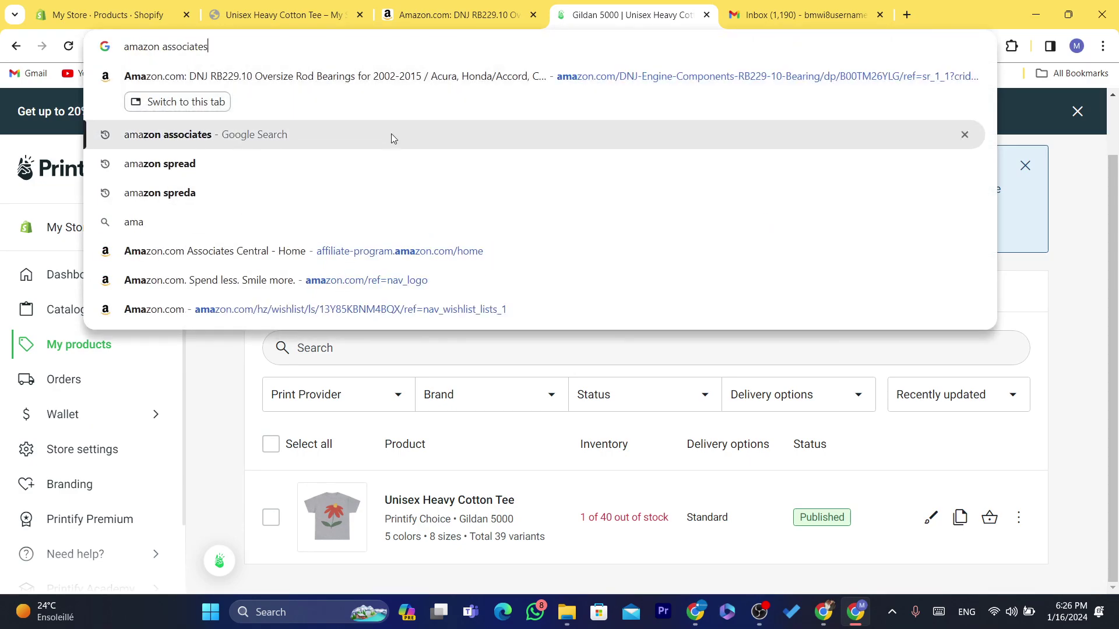
{"action": "left_click", "coordinate": [224, 283]}
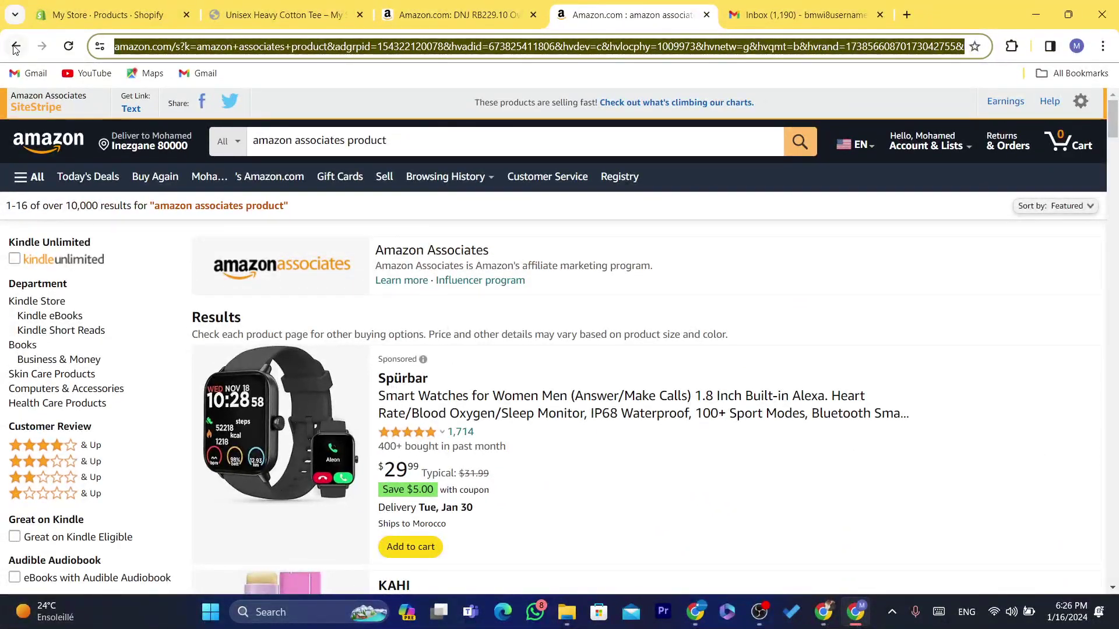
{"action": "left_click", "coordinate": [15, 46]}
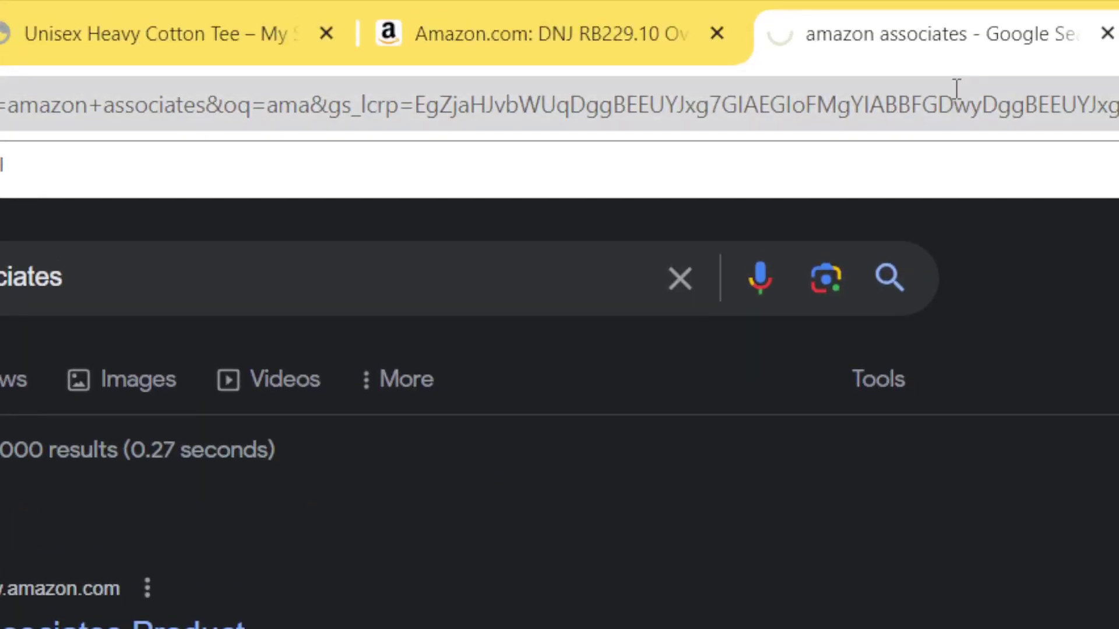
{"action": "left_click", "coordinate": [489, 6]}
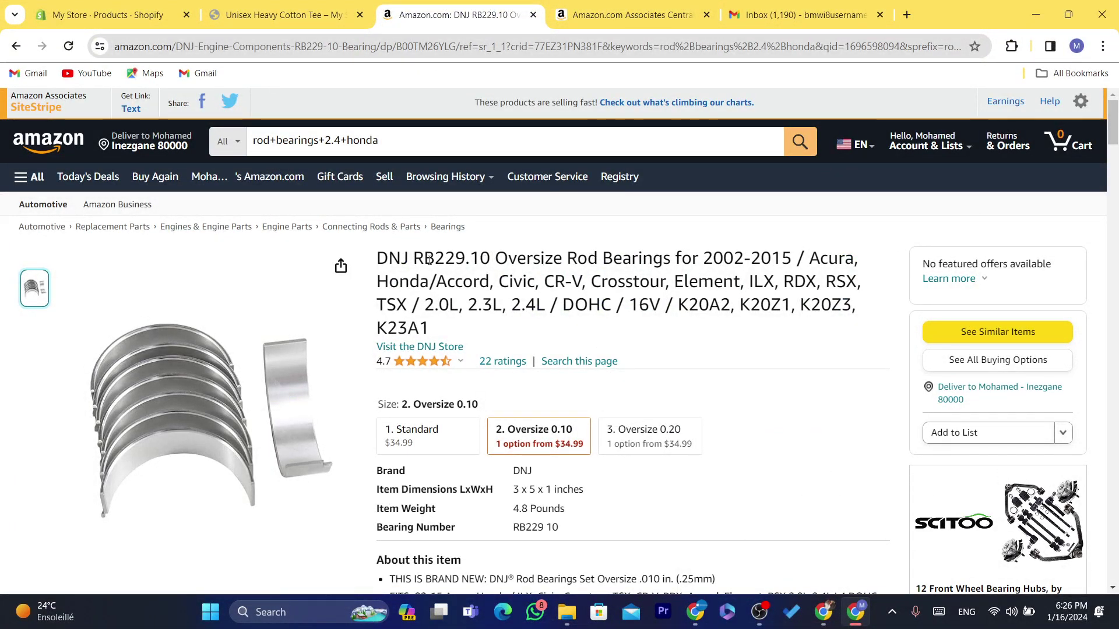
Generate and copy the short affiliate text link for the DNJ rod bearings
{"action": "left_click_drag", "start_coordinate": [429, 260], "coordinate": [464, 347]}
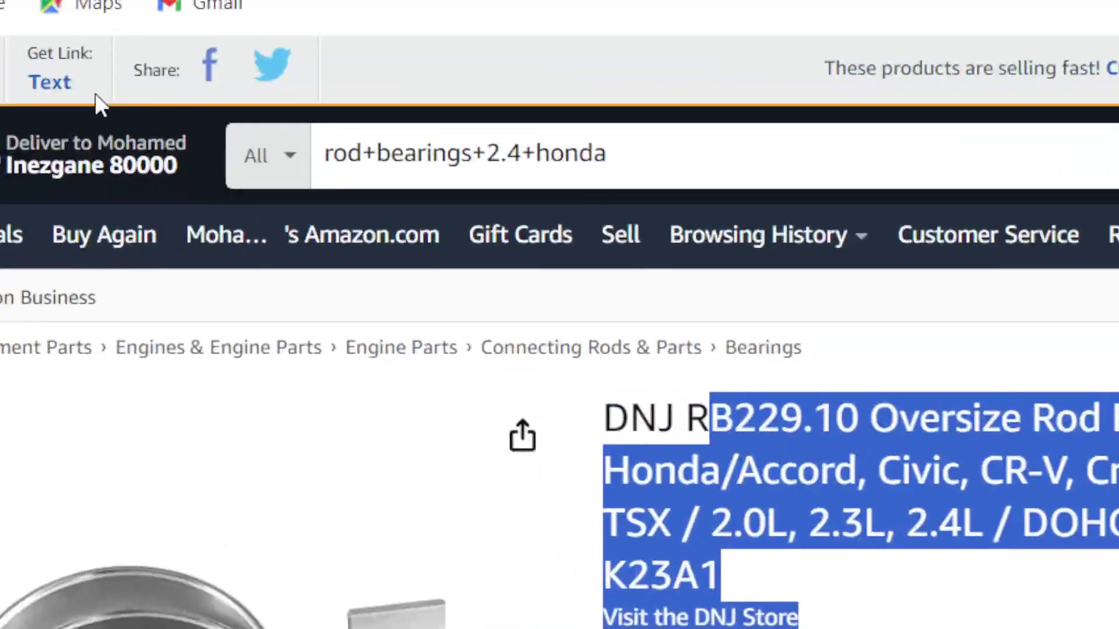
{"action": "left_click", "coordinate": [43, 84]}
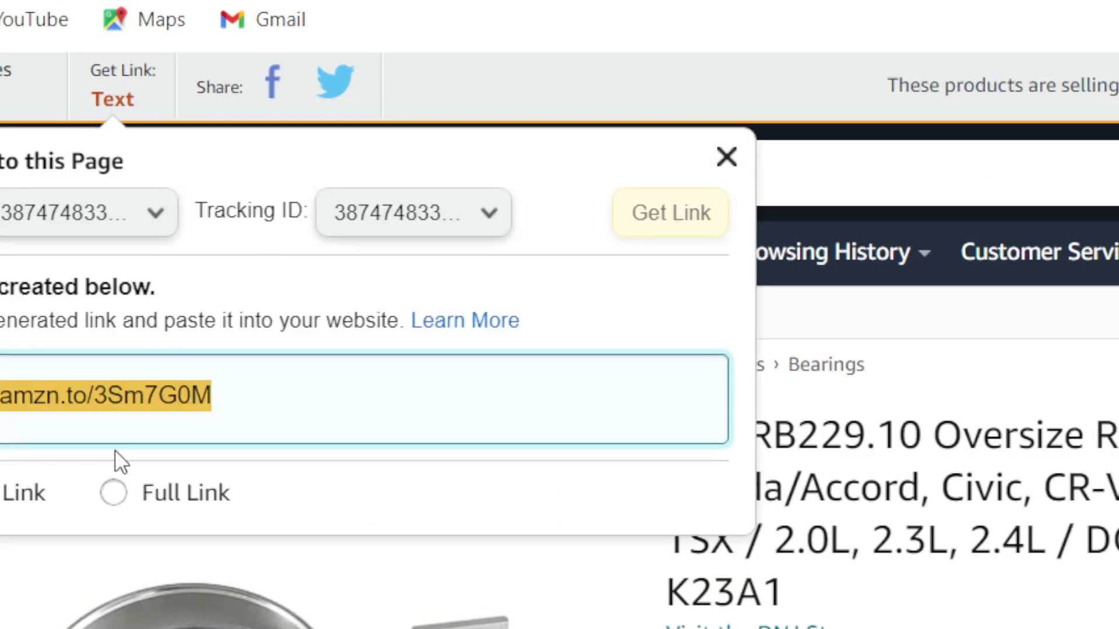
{"action": "right_click", "coordinate": [181, 382]}
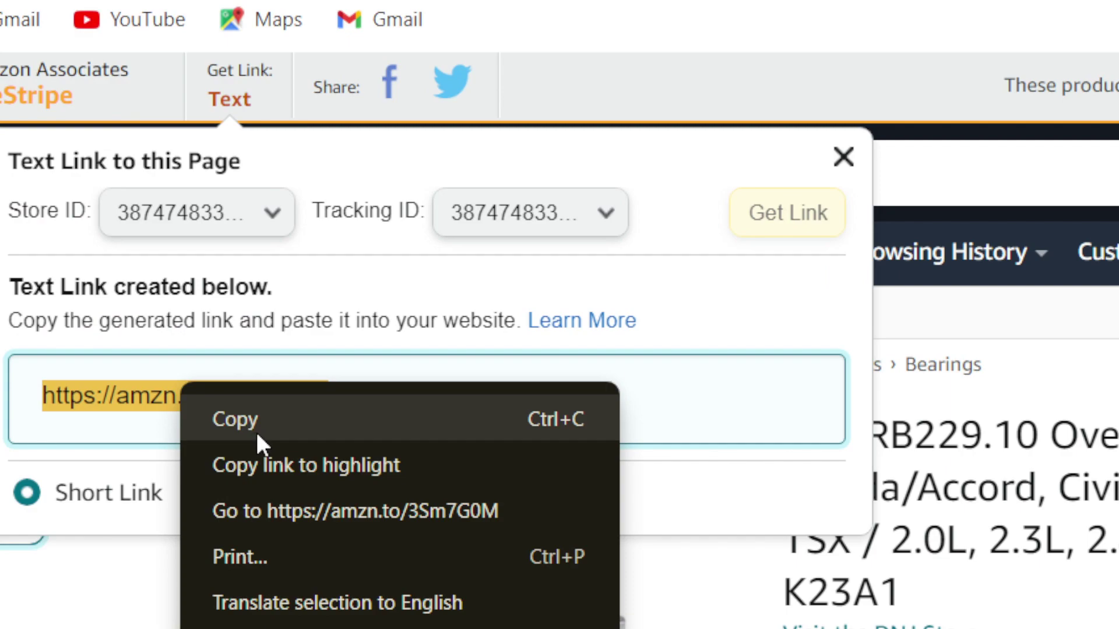
{"action": "left_click", "coordinate": [255, 430]}
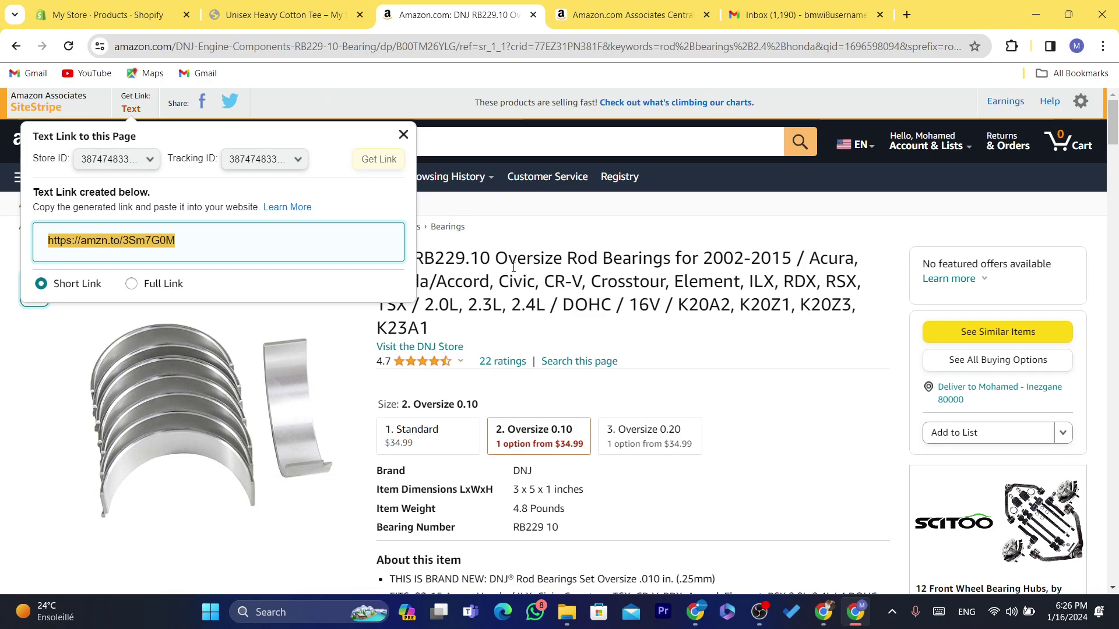
{"action": "left_click", "coordinate": [511, 114]}
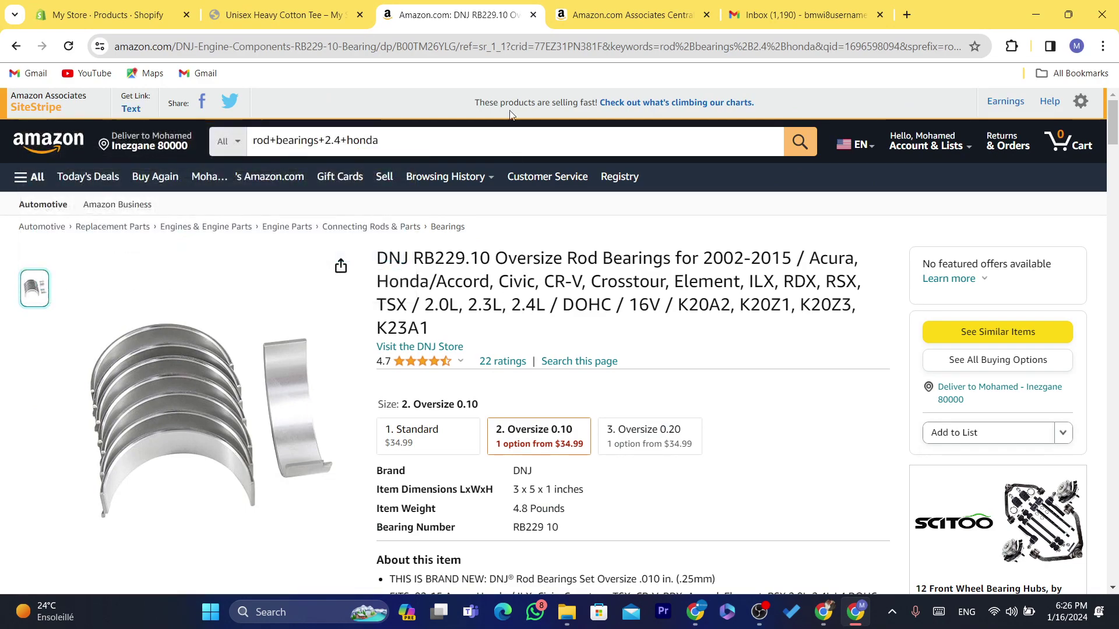
Select and copy the product page's full URL from the address bar
{"action": "left_click", "coordinate": [497, 49]}
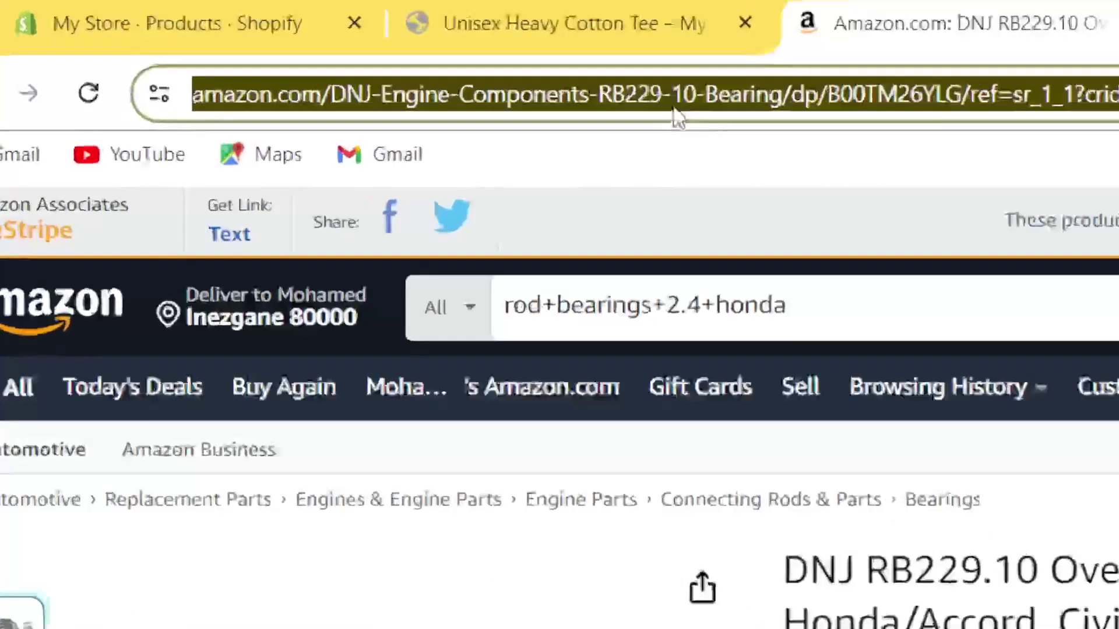
{"action": "right_click", "coordinate": [983, 99]}
{"action": "left_click", "coordinate": [1118, 405]}
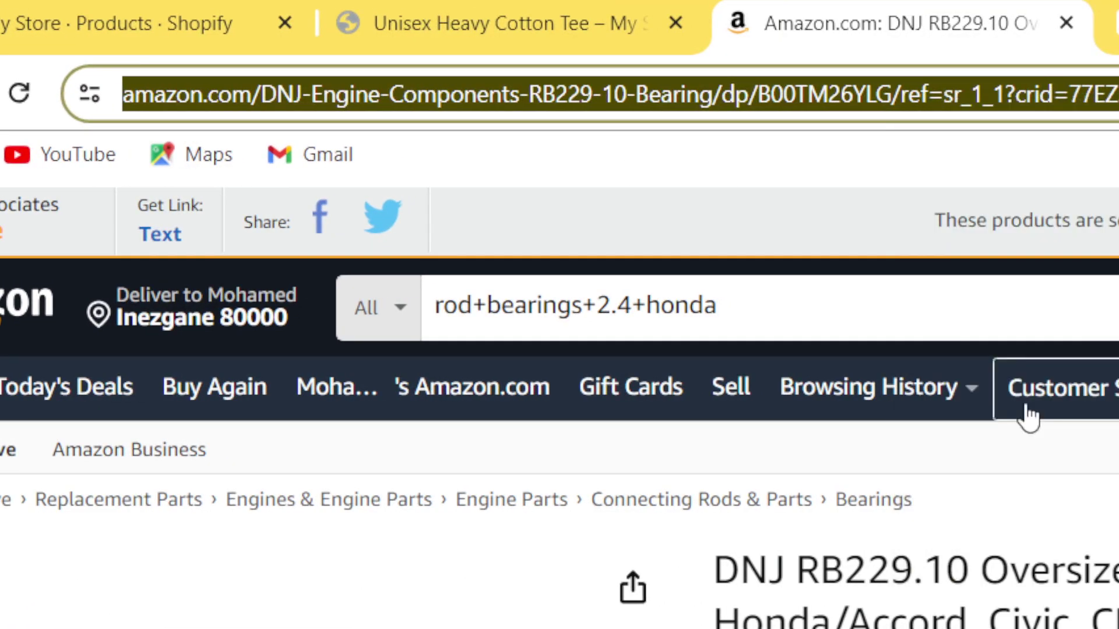
{"action": "double_click", "coordinate": [456, 39]}
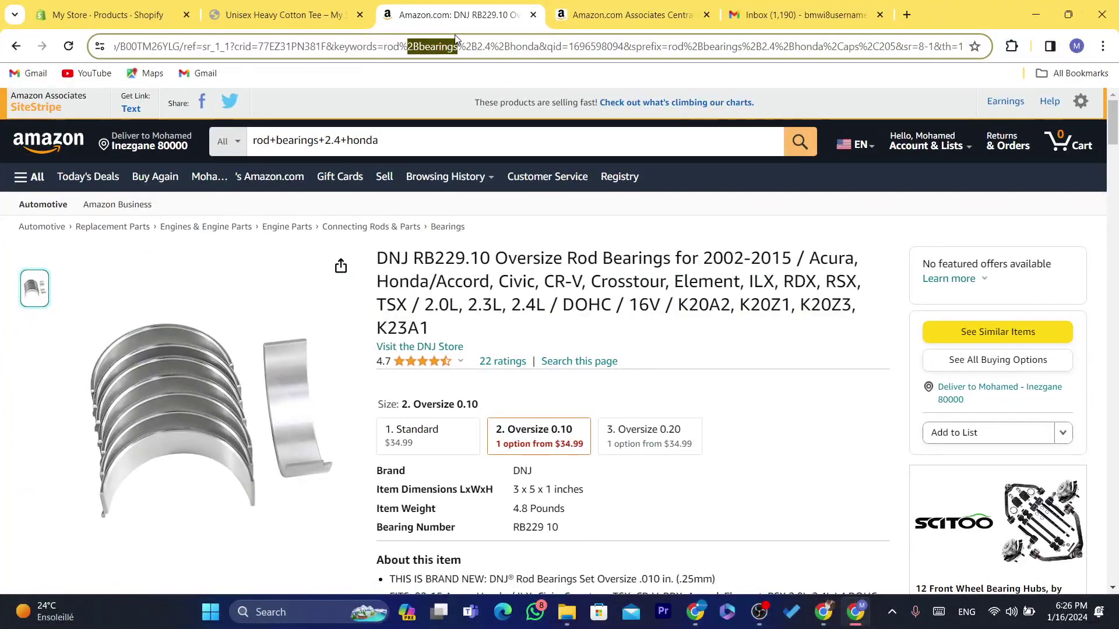
{"action": "triple_click", "coordinate": [456, 40]}
{"action": "right_click", "coordinate": [455, 35]}
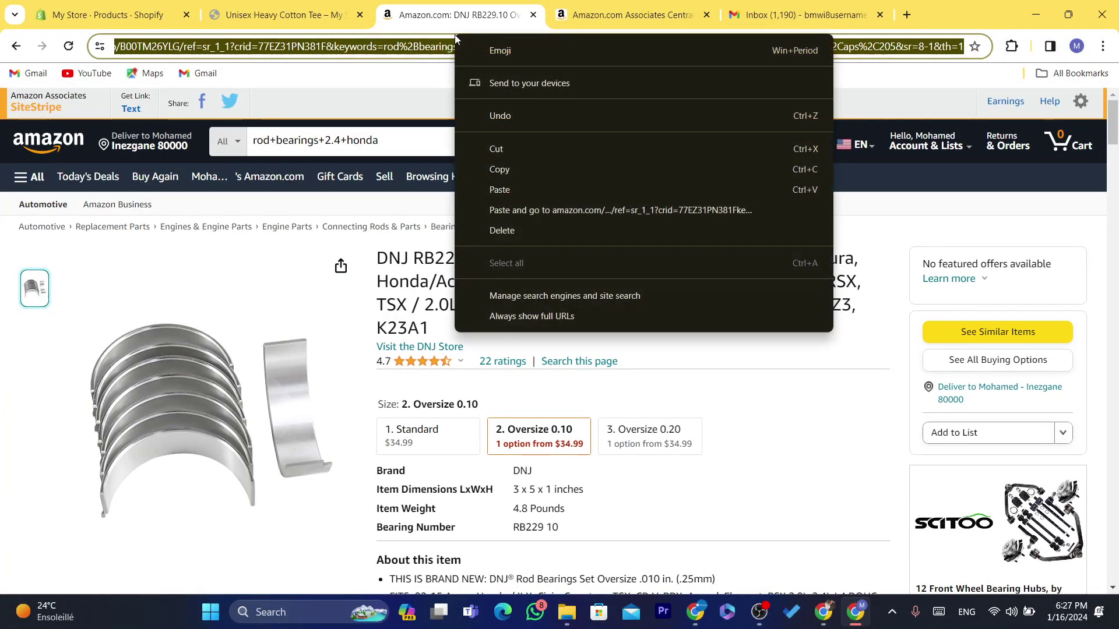
{"action": "left_click", "coordinate": [508, 168]}
Paste the Amazon link into the AmaZone DropShipper import box and click Get Product
{"action": "mouse_move", "coordinate": [852, 612]}
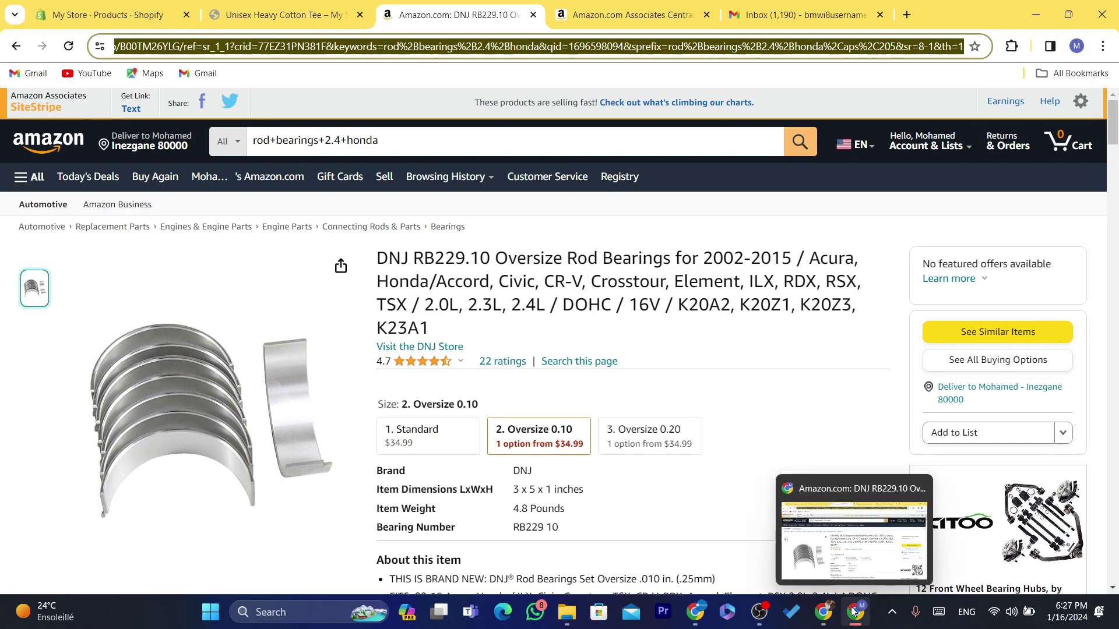
{"action": "left_click", "coordinate": [695, 612]}
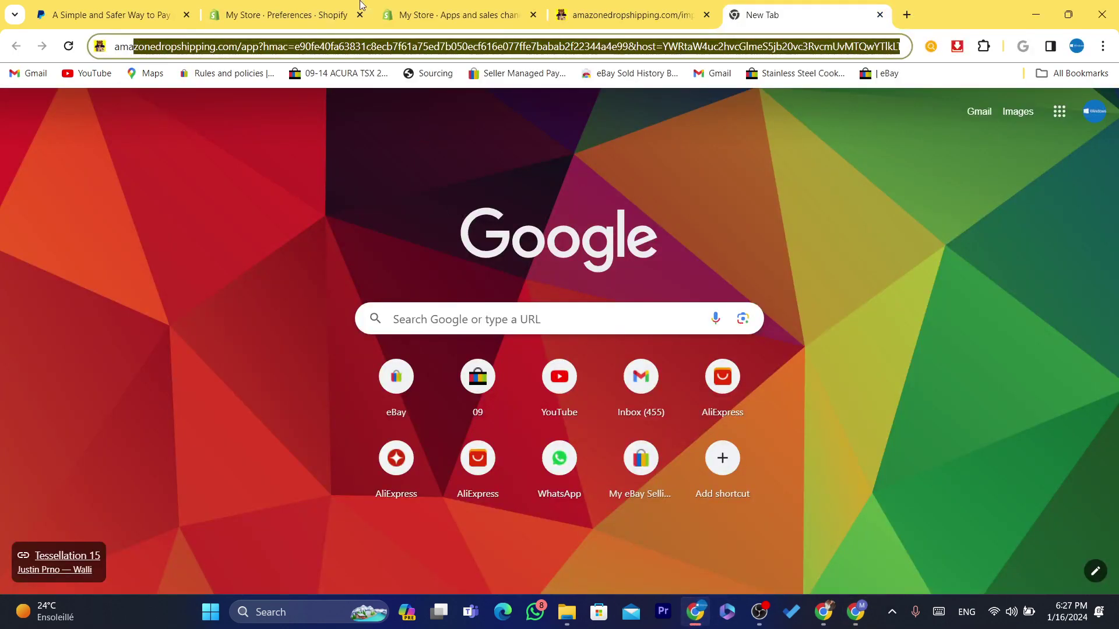
{"action": "left_click", "coordinate": [628, 6]}
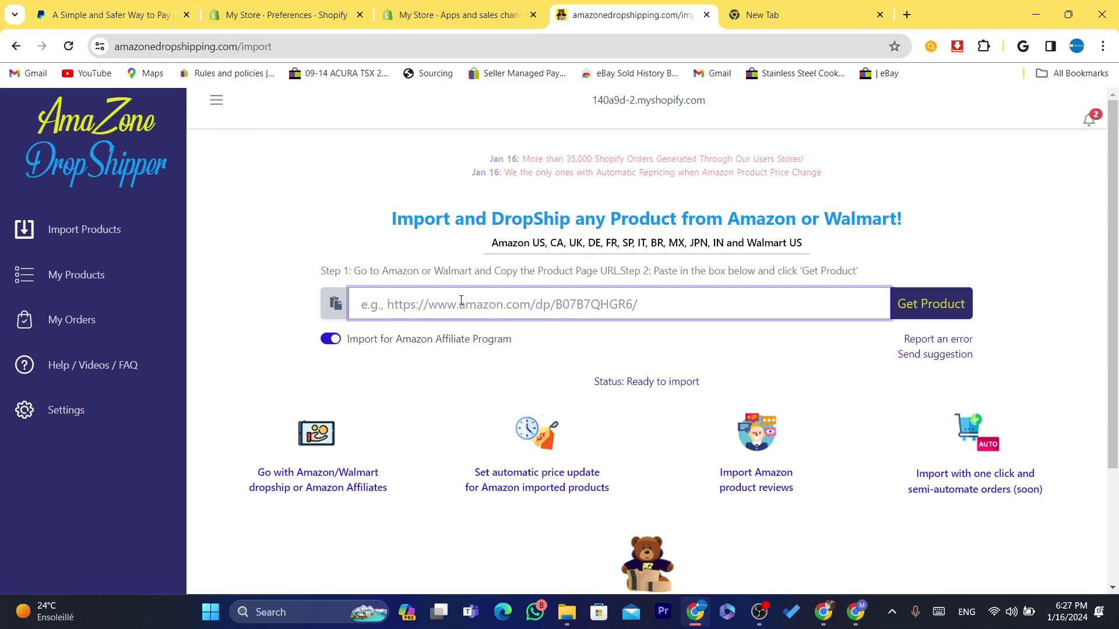
{"action": "key", "text": "ctrl+v"}
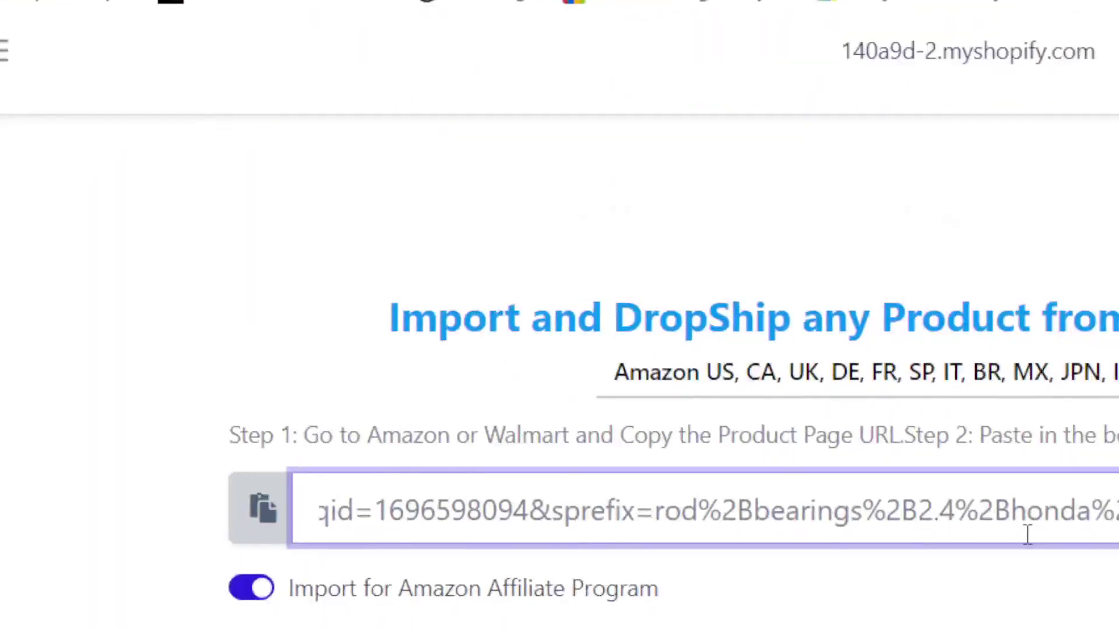
{"action": "left_click", "coordinate": [946, 508]}
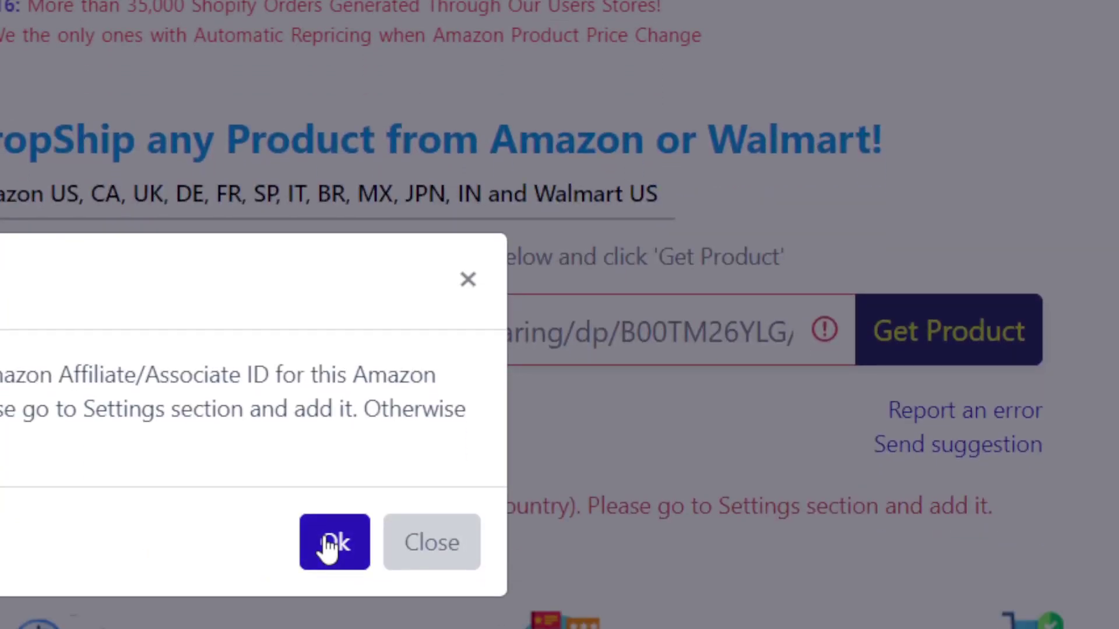
Dismiss the missing affiliate ID error, turn off the affiliate toggle and fetch again
{"action": "left_click_drag", "start_coordinate": [98, 374], "coordinate": [427, 490]}
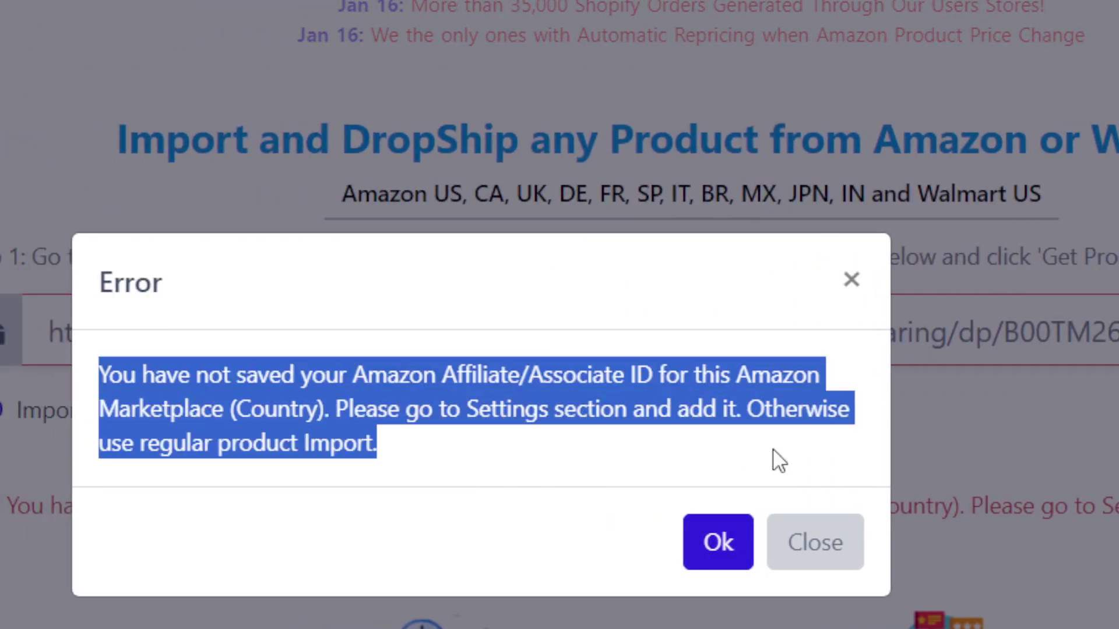
{"action": "left_click", "coordinate": [833, 545]}
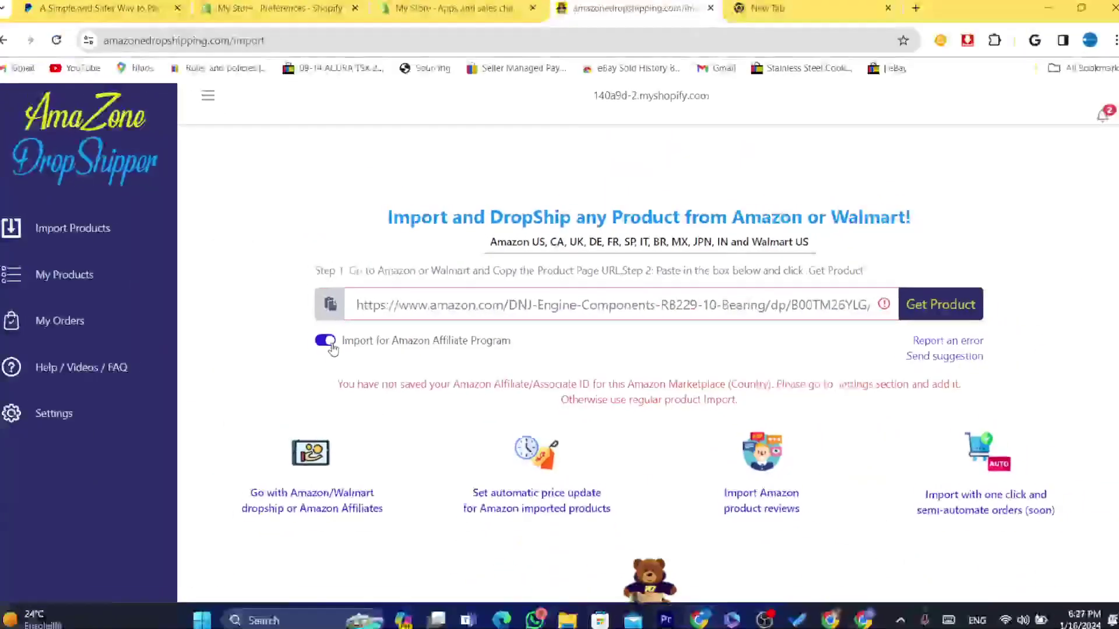
{"action": "left_click", "coordinate": [330, 339]}
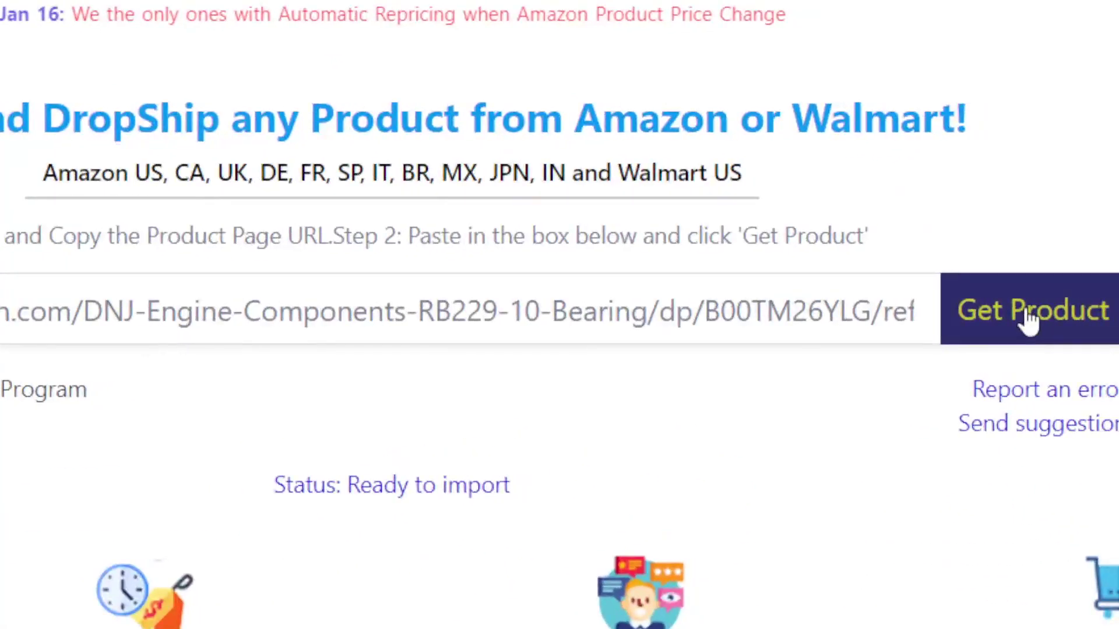
{"action": "left_click", "coordinate": [915, 303]}
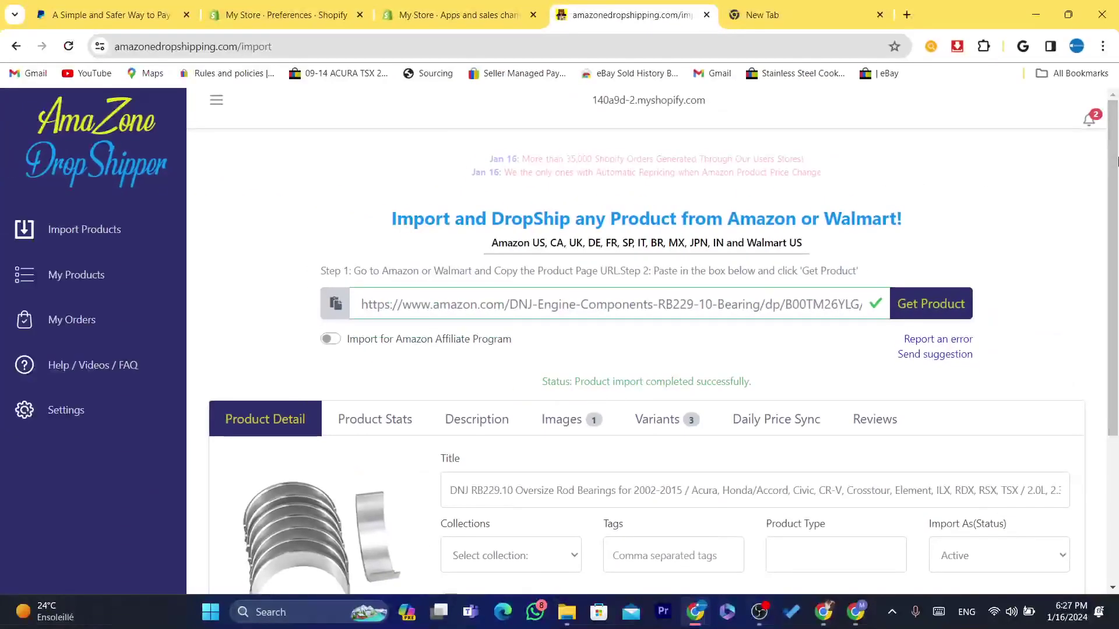
Cut the product title so it ends at "Civic, CR-V"
{"action": "scroll", "coordinate": [625, 235], "scroll_direction": "down", "scroll_amount": 3}
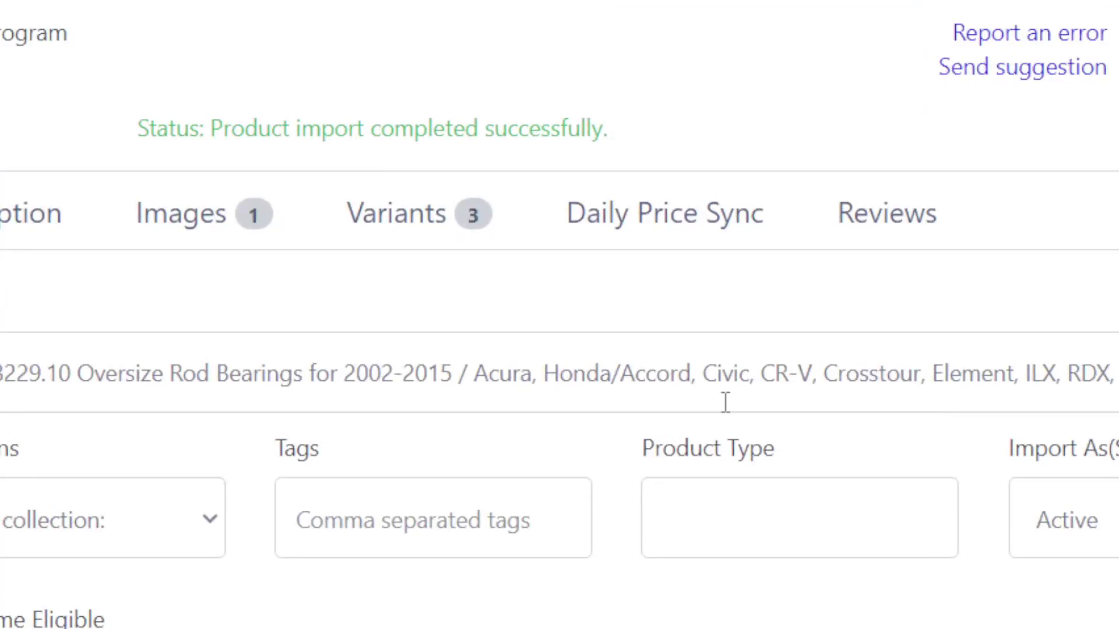
{"action": "left_click_drag", "start_coordinate": [835, 381], "coordinate": [1116, 382]}
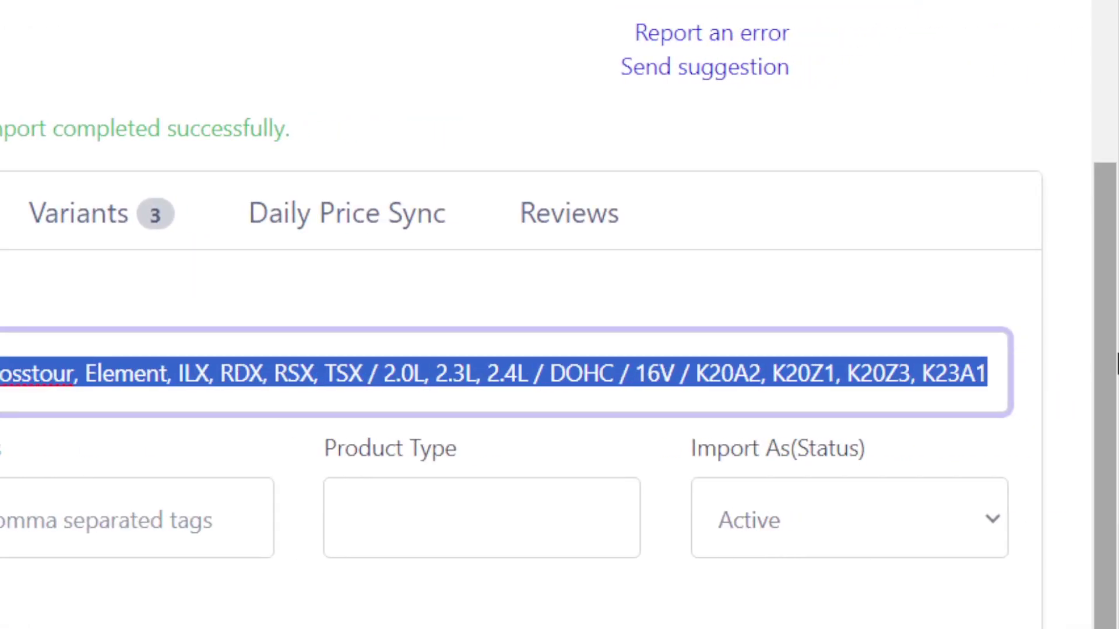
{"action": "key", "text": "BackSpace"}
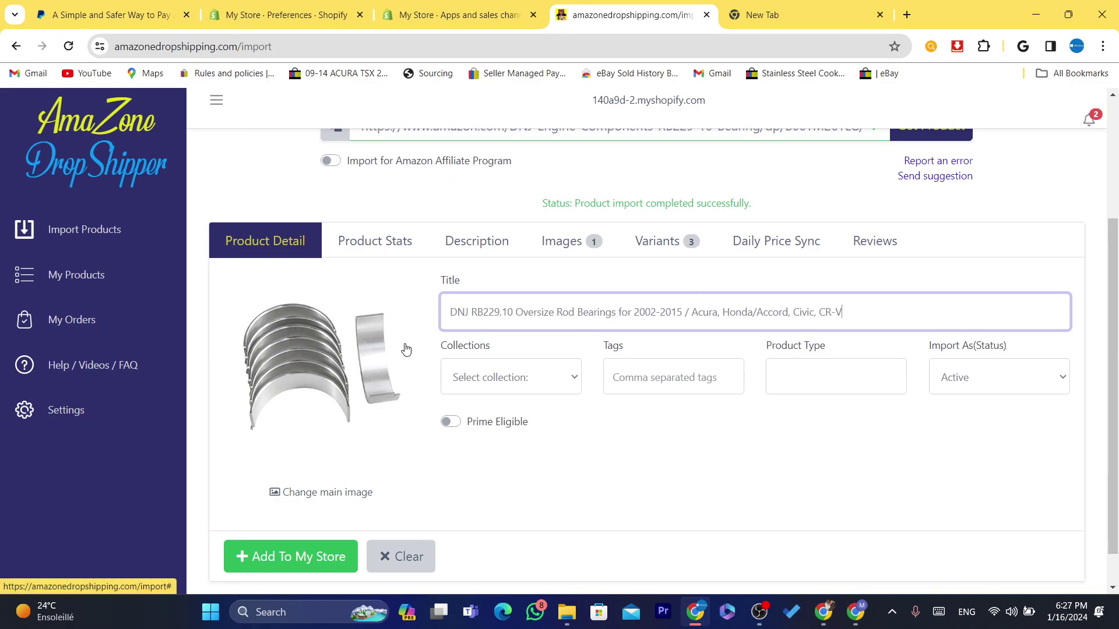
Review the imported Description and Images tabs, then return to Product Detail
{"action": "left_click", "coordinate": [469, 256]}
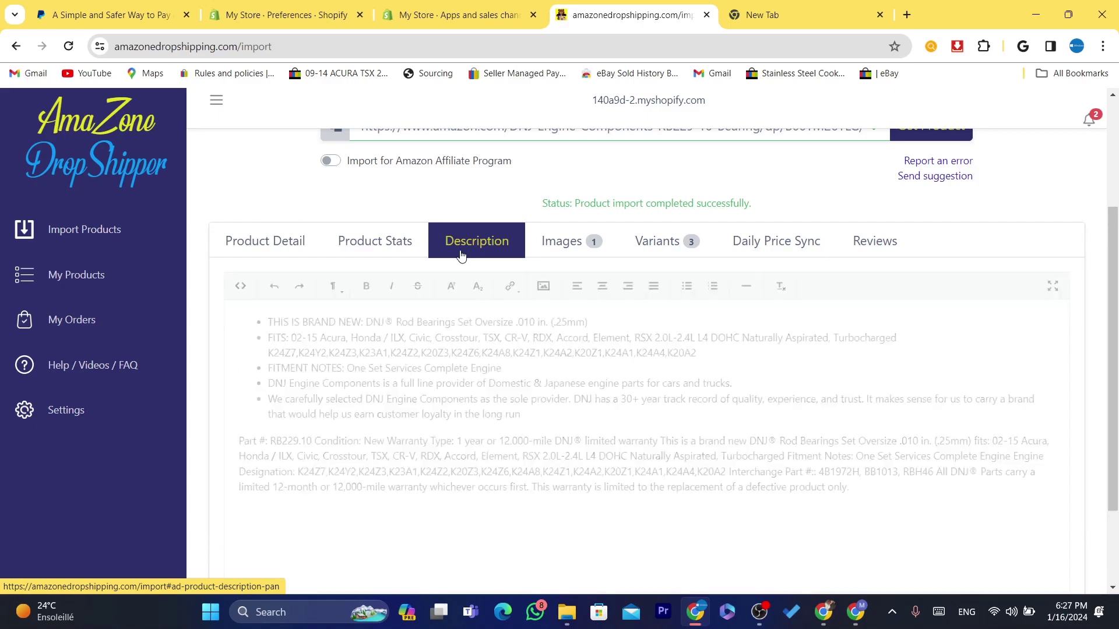
{"action": "left_click", "coordinate": [302, 247]}
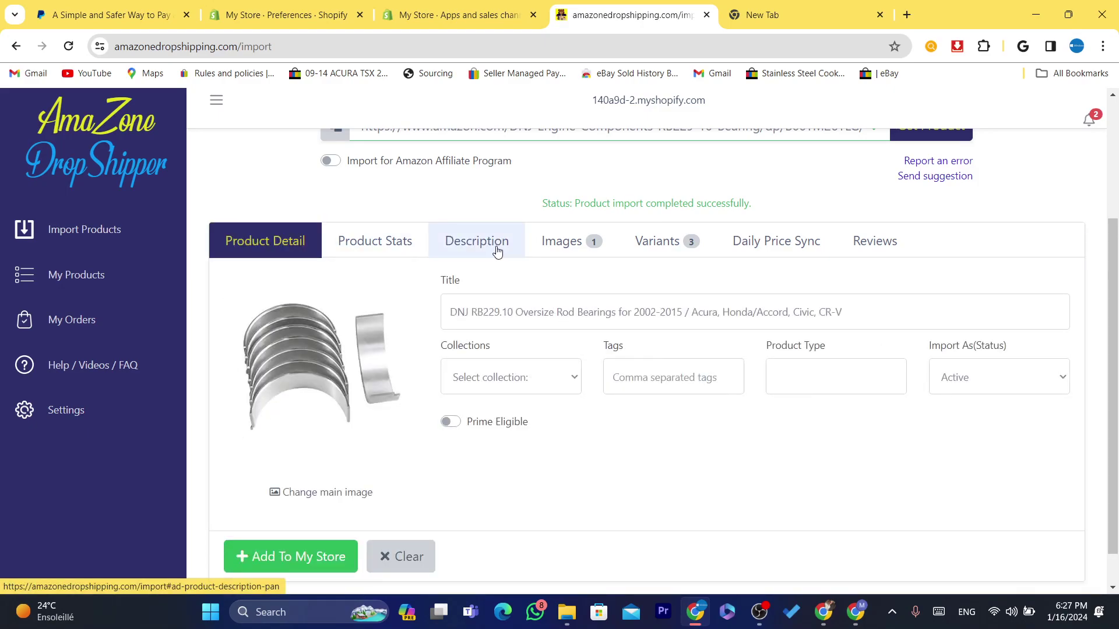
{"action": "left_click", "coordinate": [473, 313]}
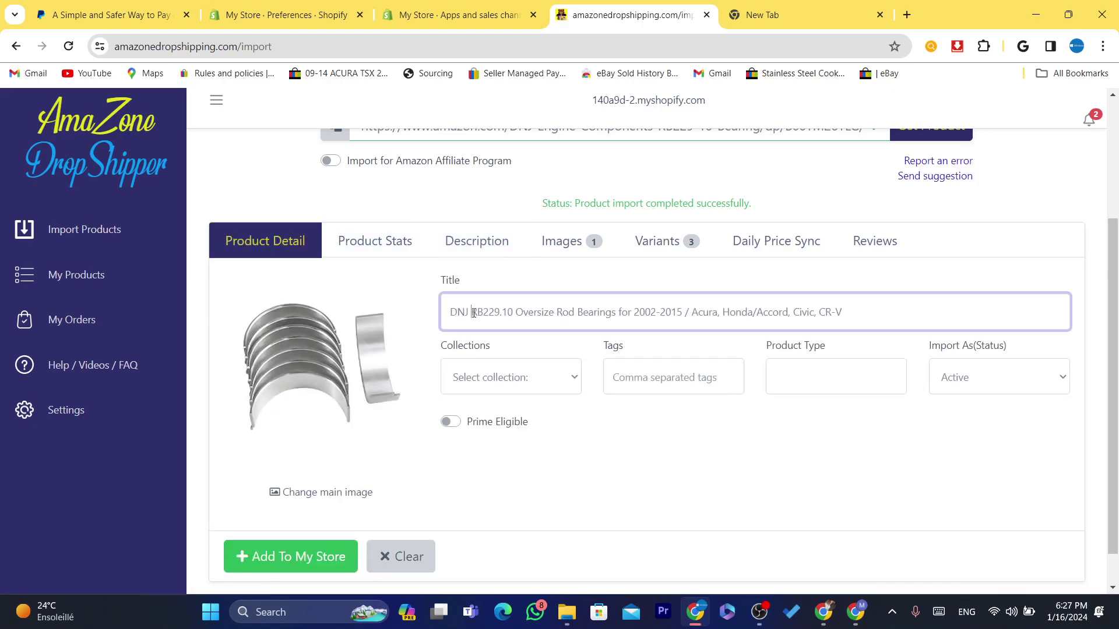
{"action": "left_click", "coordinate": [479, 242]}
{"action": "left_click", "coordinate": [565, 242]}
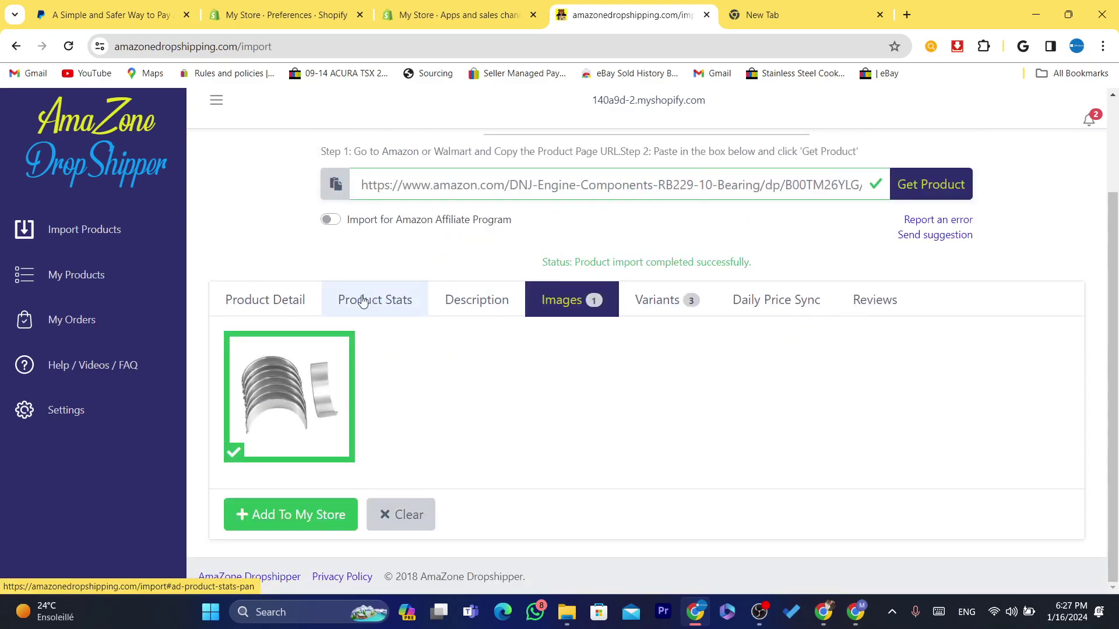
{"action": "left_click_drag", "start_coordinate": [287, 282], "coordinate": [261, 300]}
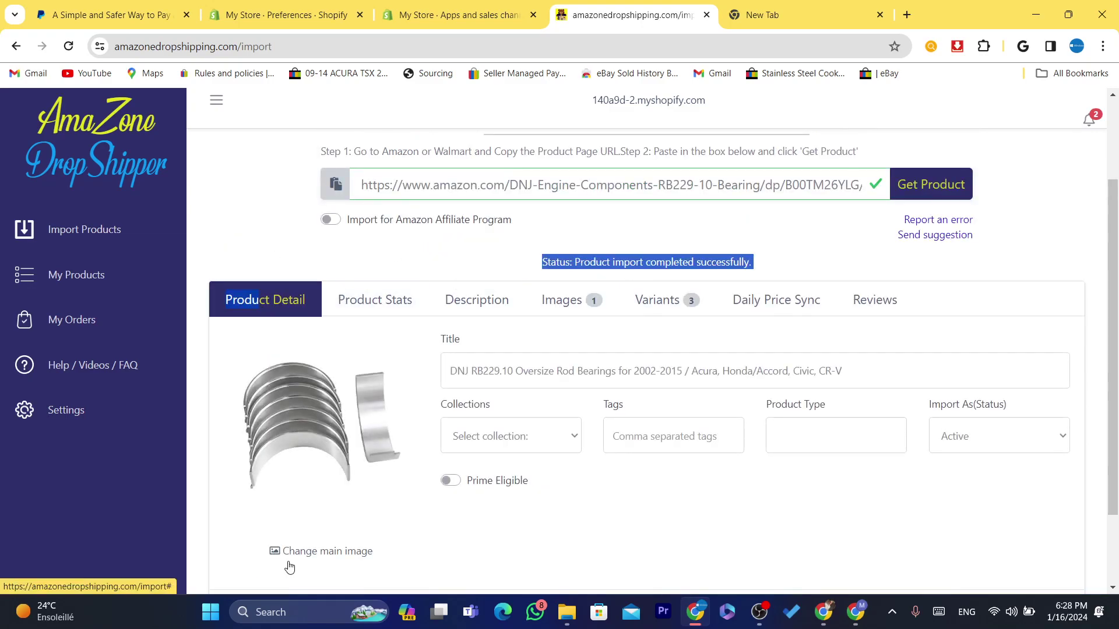
{"action": "scroll", "coordinate": [289, 560], "scroll_direction": "down", "scroll_amount": 2}
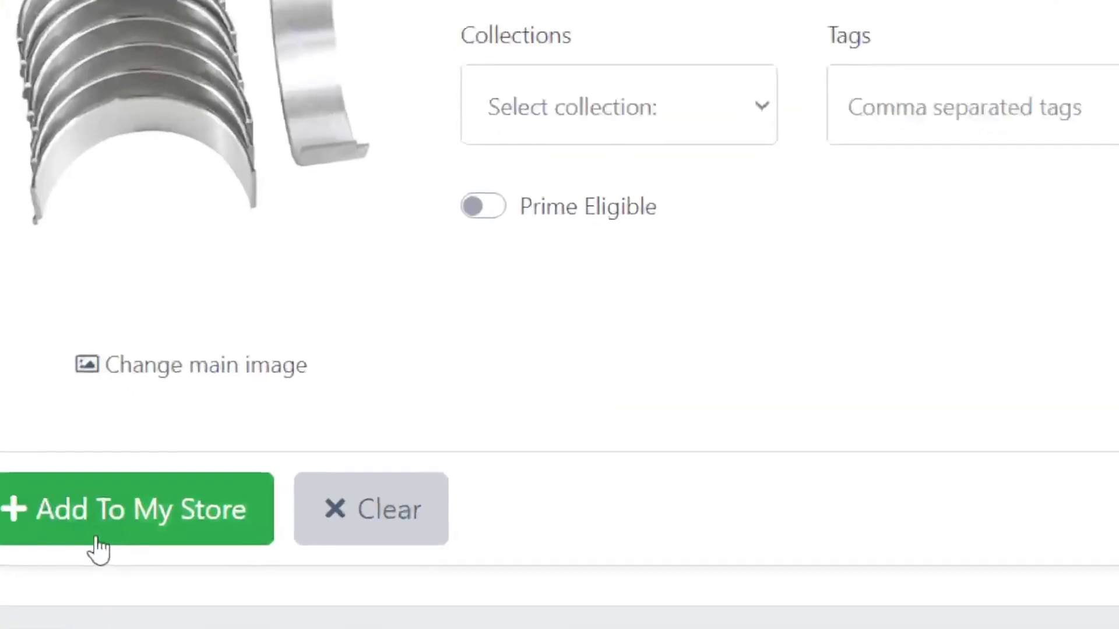
Add the DNJ rod bearings to the store and view its live page at Dh 348.62 MAD
{"action": "left_click", "coordinate": [96, 545]}
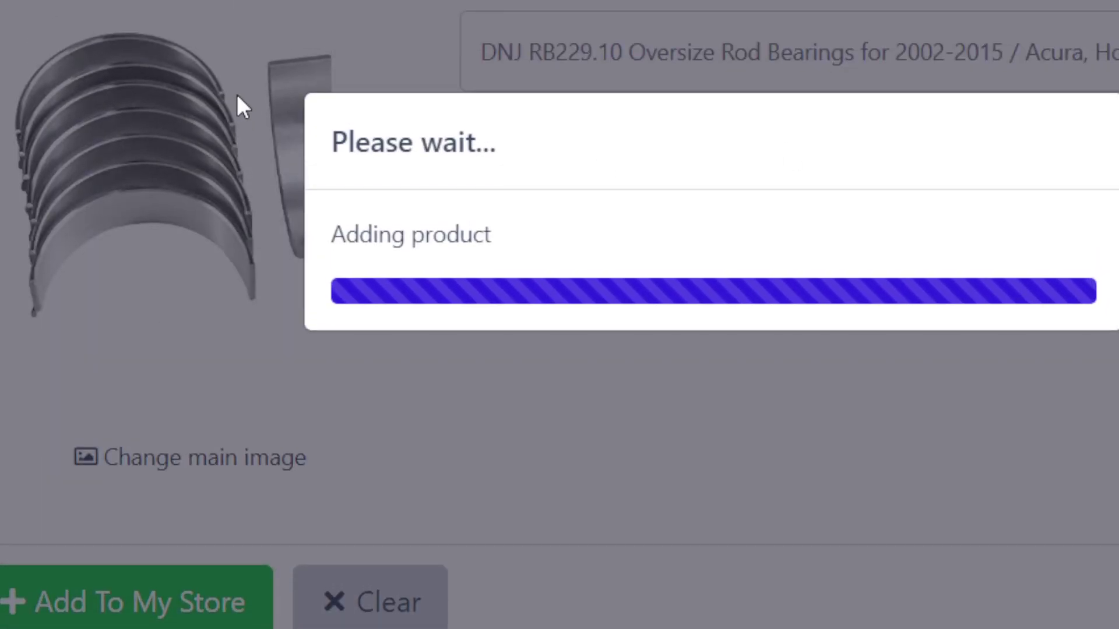
{"action": "left_click_drag", "start_coordinate": [324, 128], "coordinate": [617, 257]}
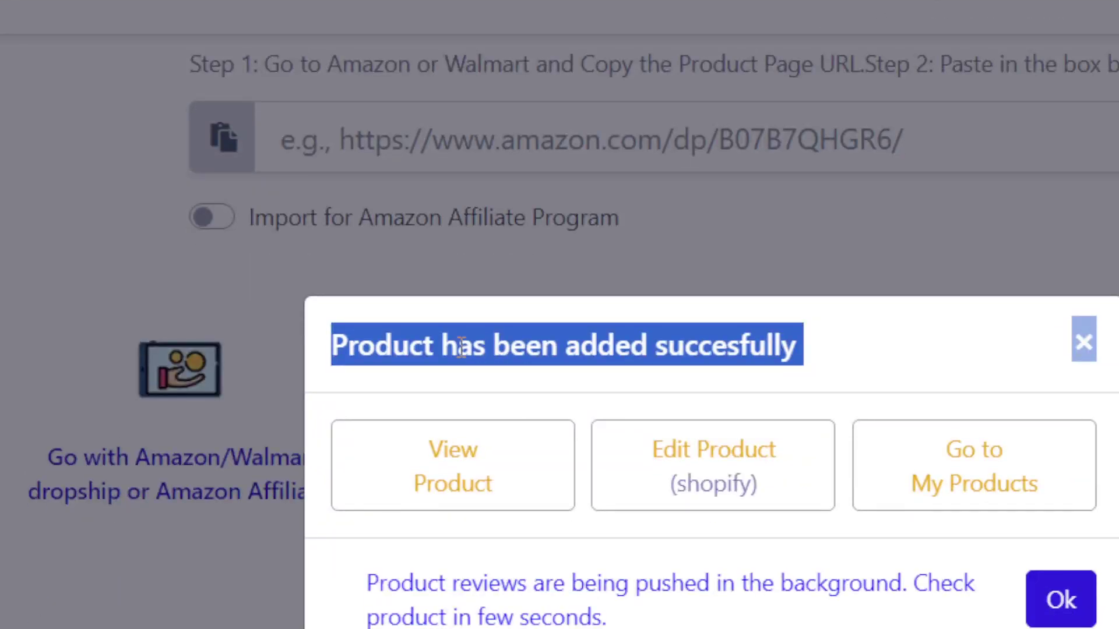
{"action": "left_click", "coordinate": [461, 348]}
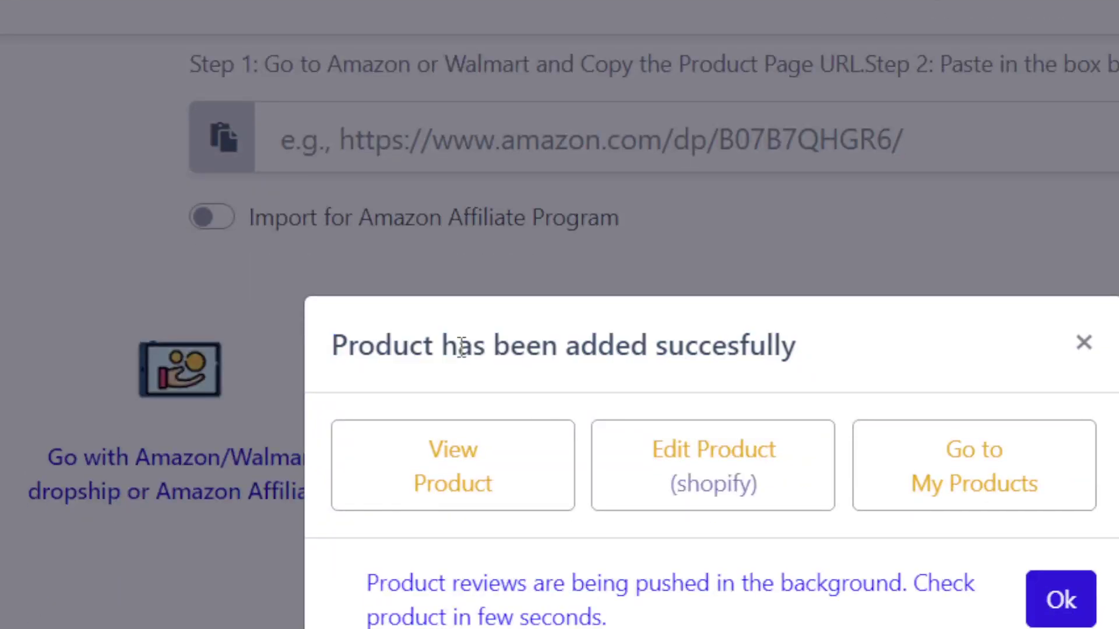
{"action": "left_click", "coordinate": [464, 501]}
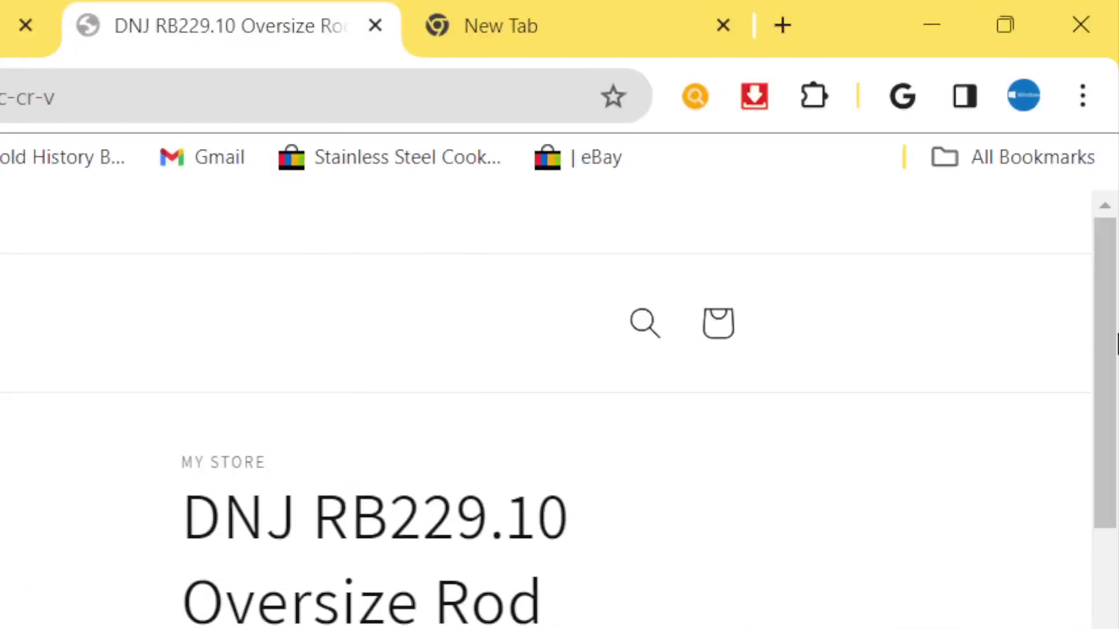
{"action": "left_click_drag", "start_coordinate": [1109, 160], "coordinate": [1103, 108]}
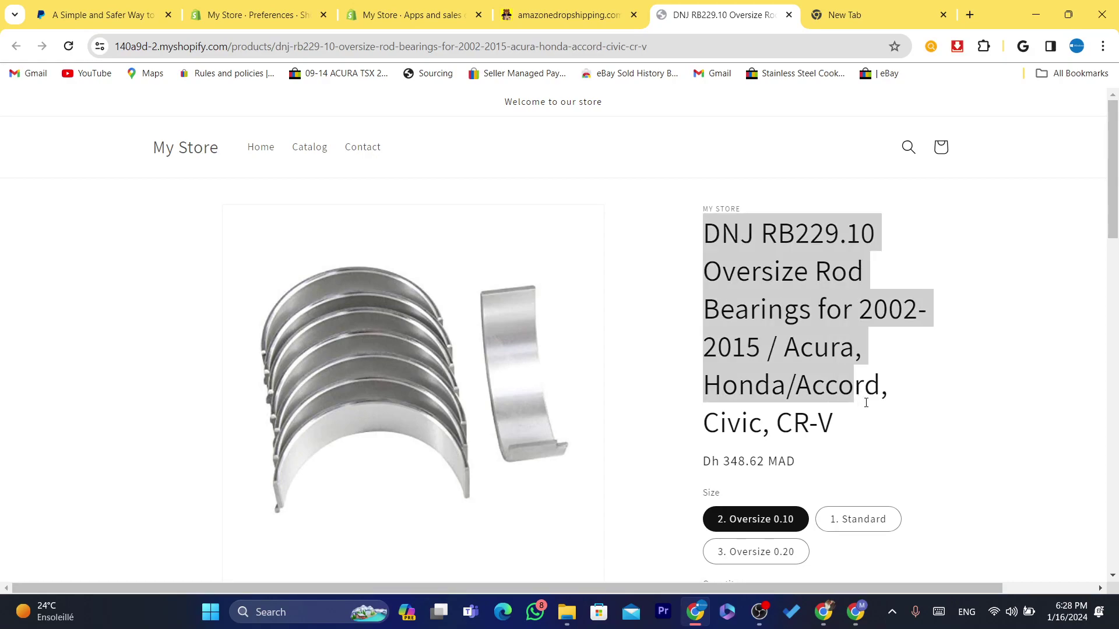